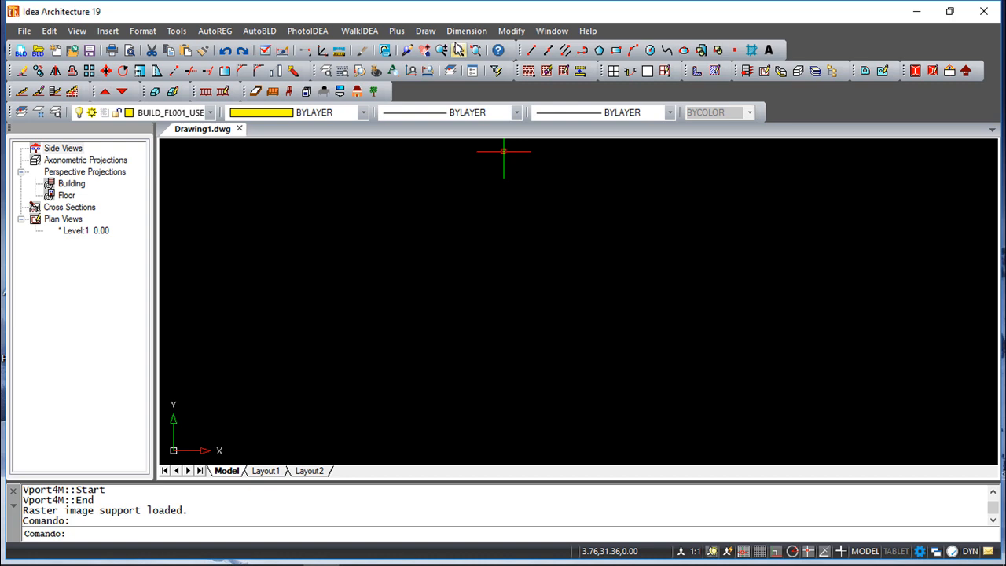
Draw a circle centred at about (0.70, 18.15) near the middle of the drawing area.
click(651, 50)
click(474, 279)
click(513, 313)
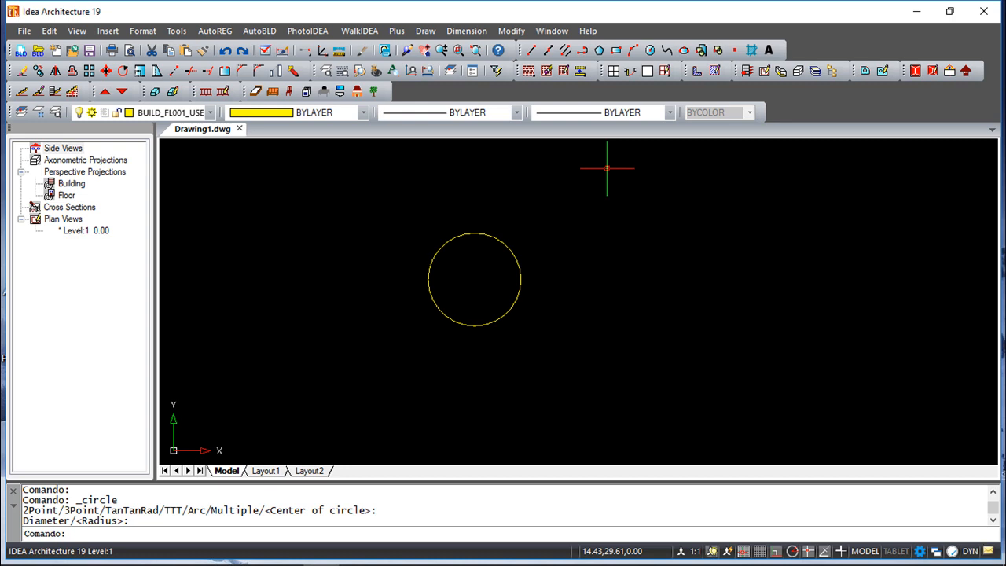
Start saving a block to disk from entities and pick the circle's centre as its base point.
click(426, 31)
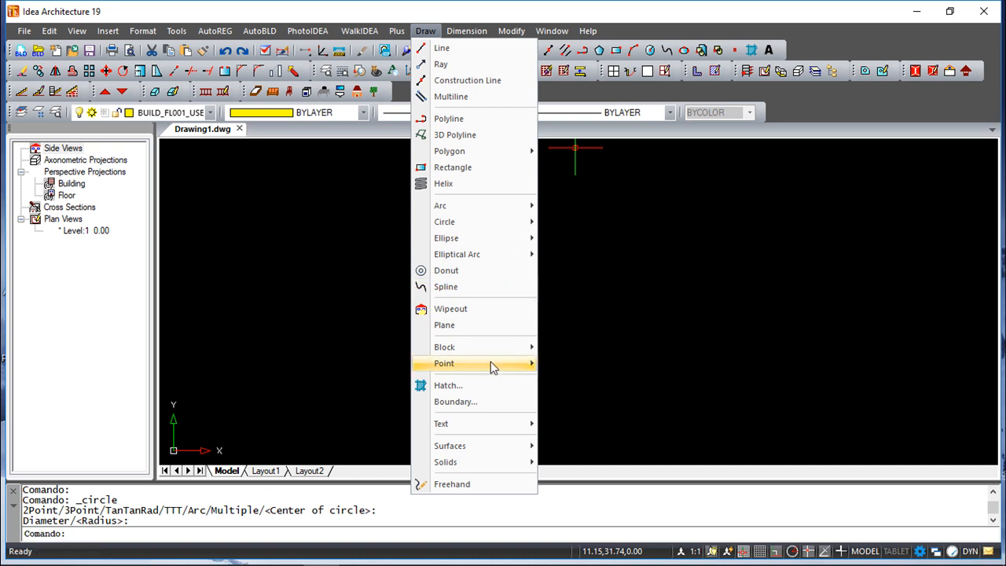
mouse_move(484, 354)
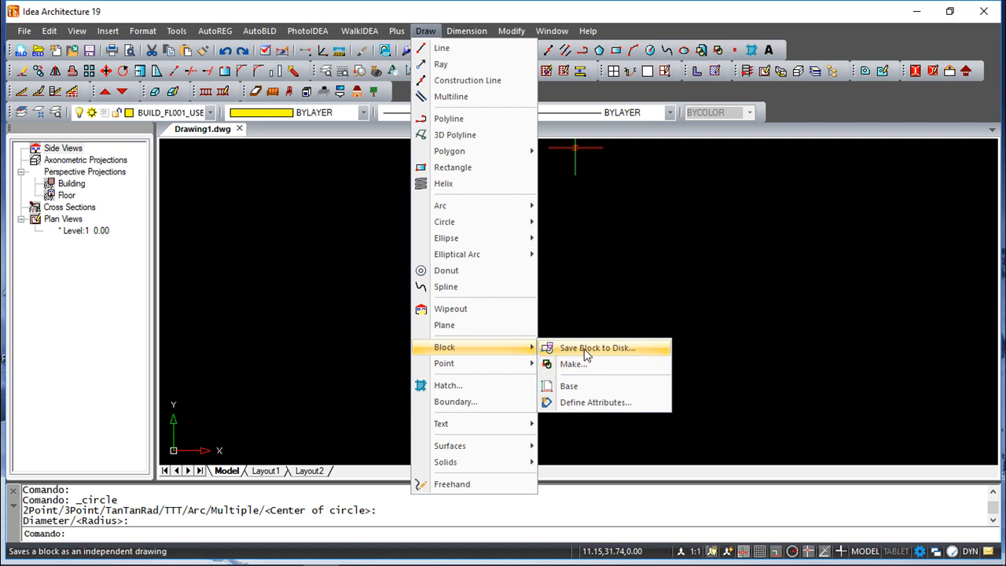
click(583, 346)
drag(519, 128, 794, 141)
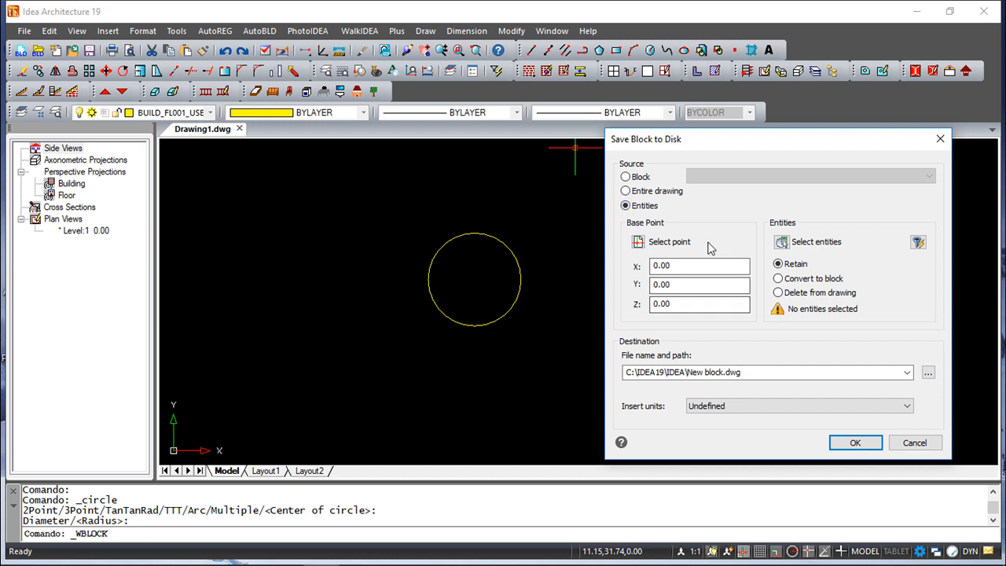
click(639, 242)
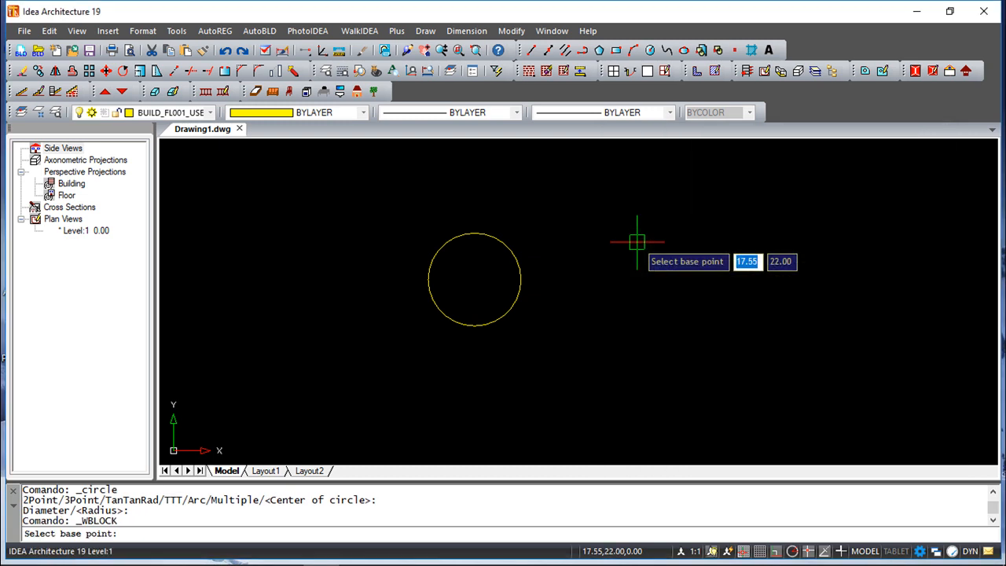
click(471, 283)
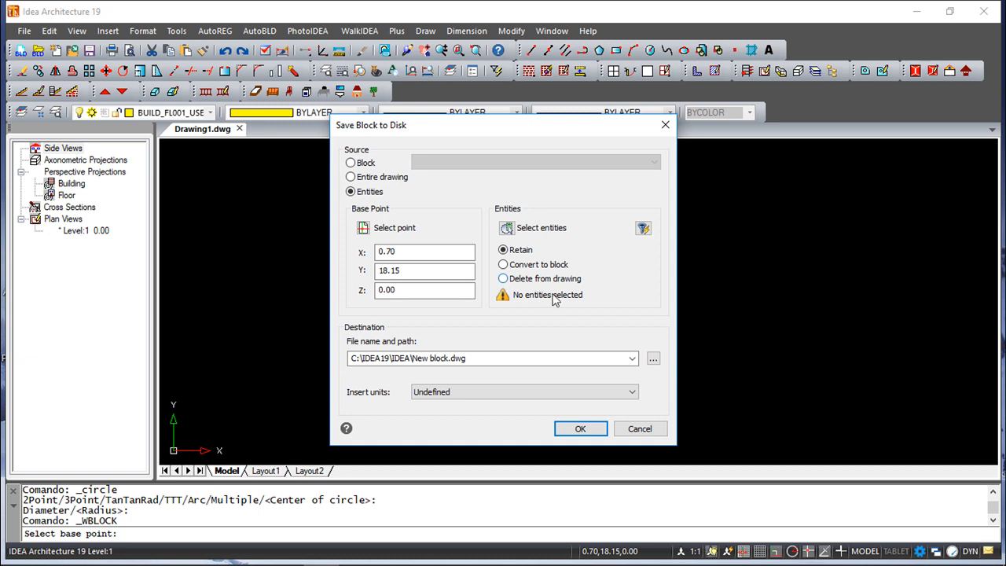
Set the block's destination file to C:\IDEA19\IDEA\a, keeping the insert units Undefined.
click(435, 360)
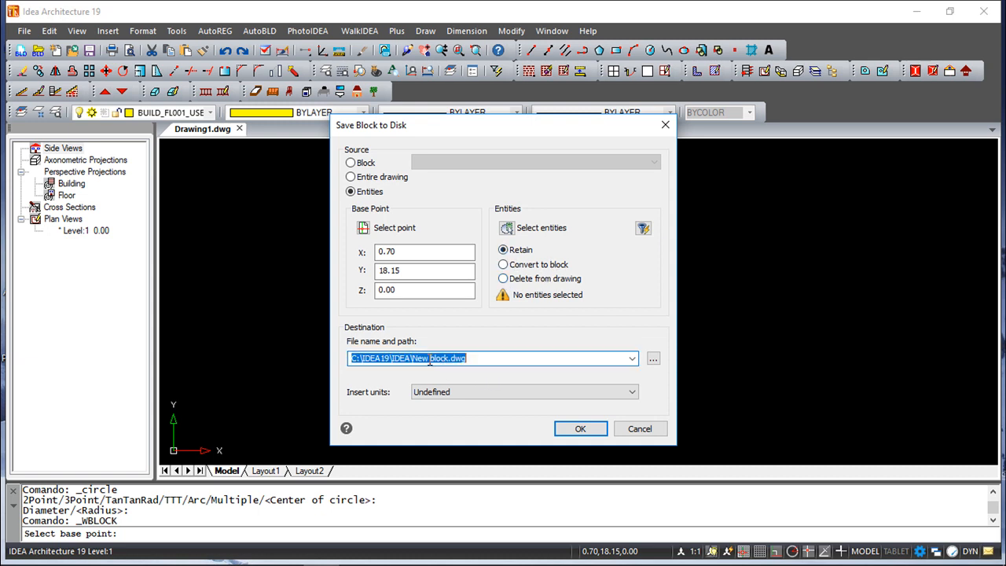
click(421, 359)
drag(411, 359, 560, 354)
text(a)
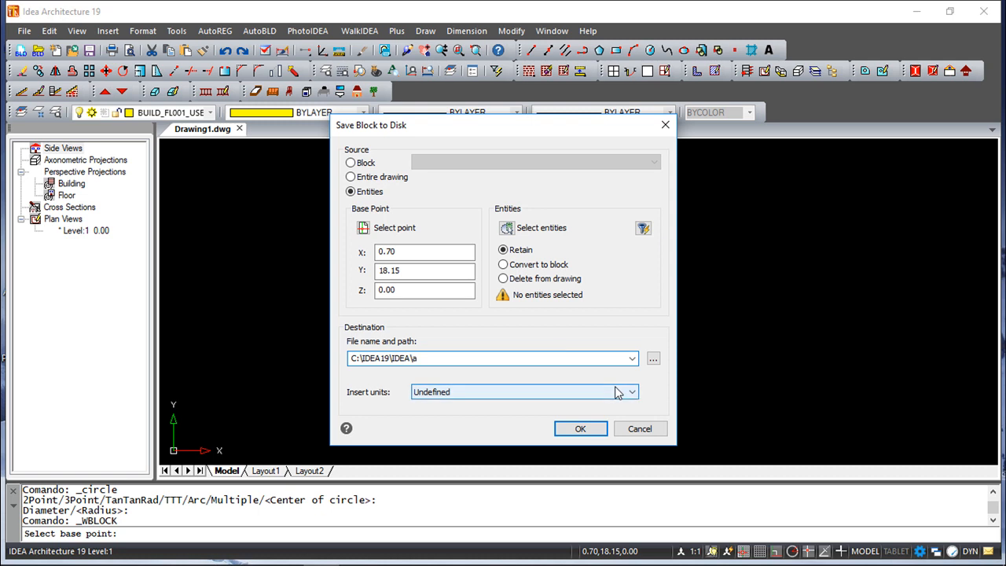
click(636, 395)
click(637, 397)
Select the circle as the block's entity, retain it in the drawing, and save the block to disk.
click(585, 428)
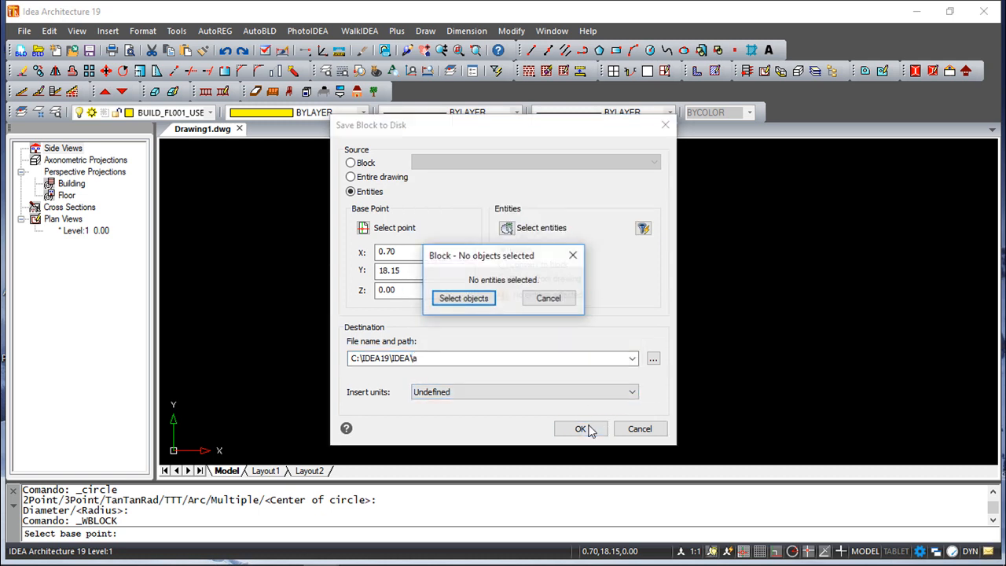
click(465, 299)
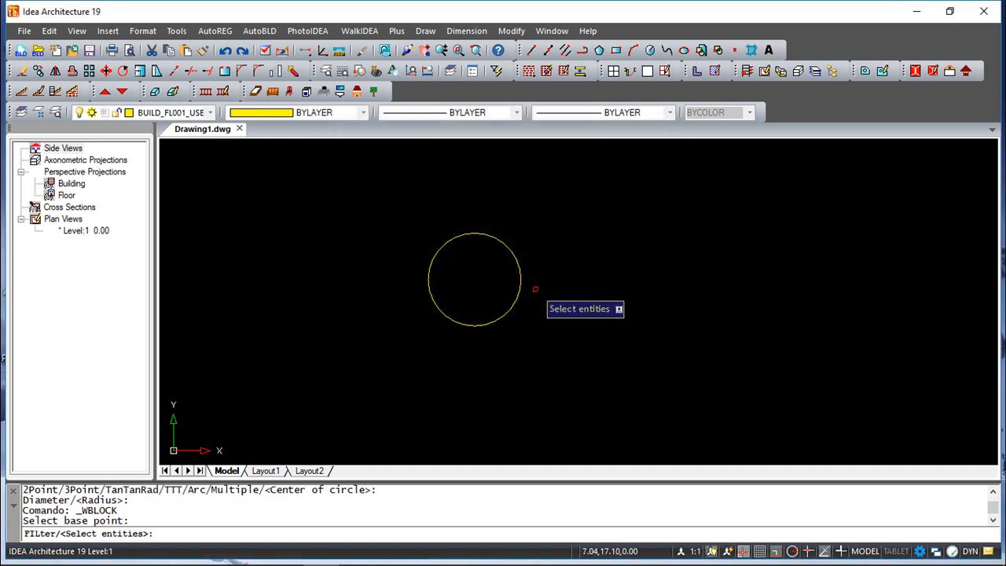
click(520, 264)
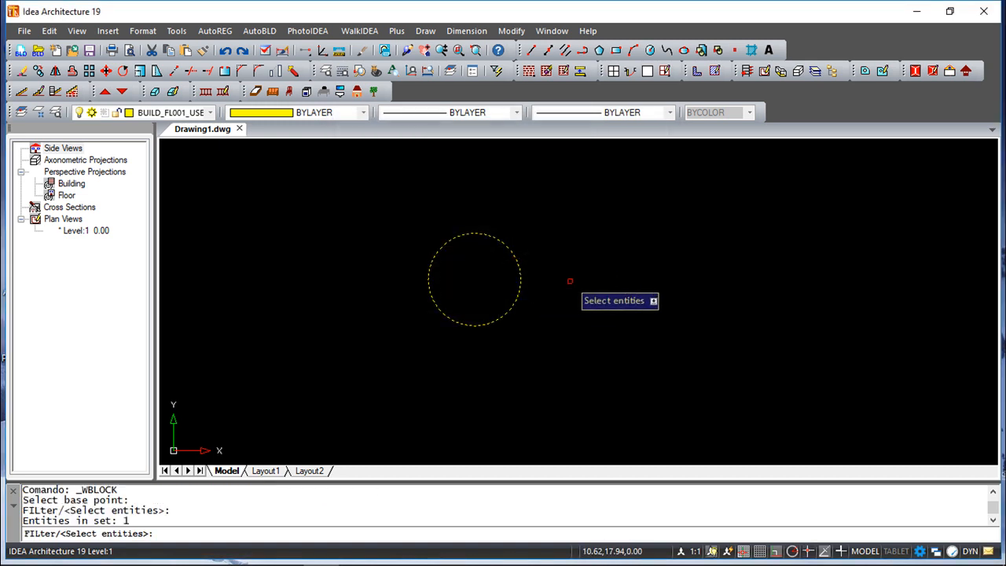
key(Return)
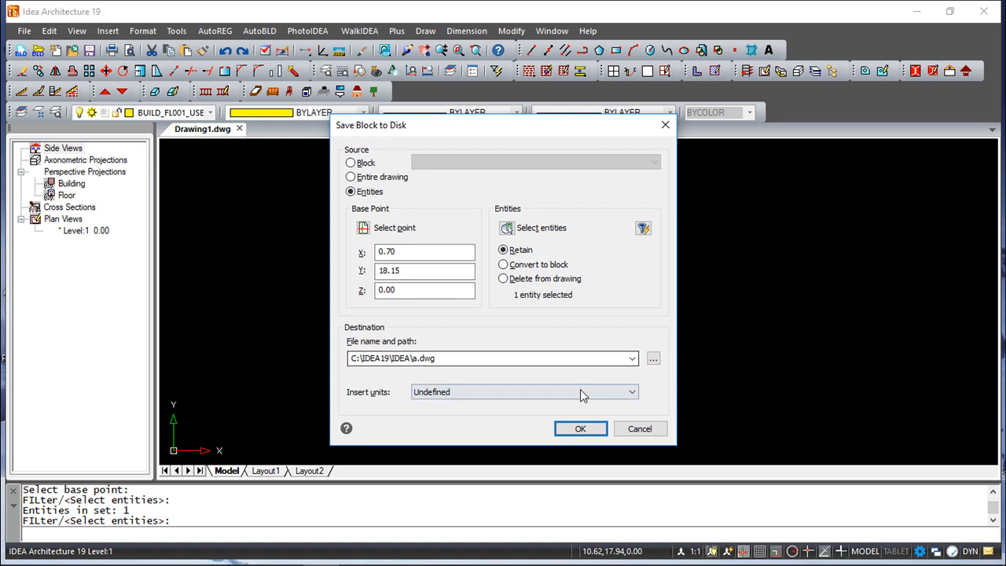
click(584, 433)
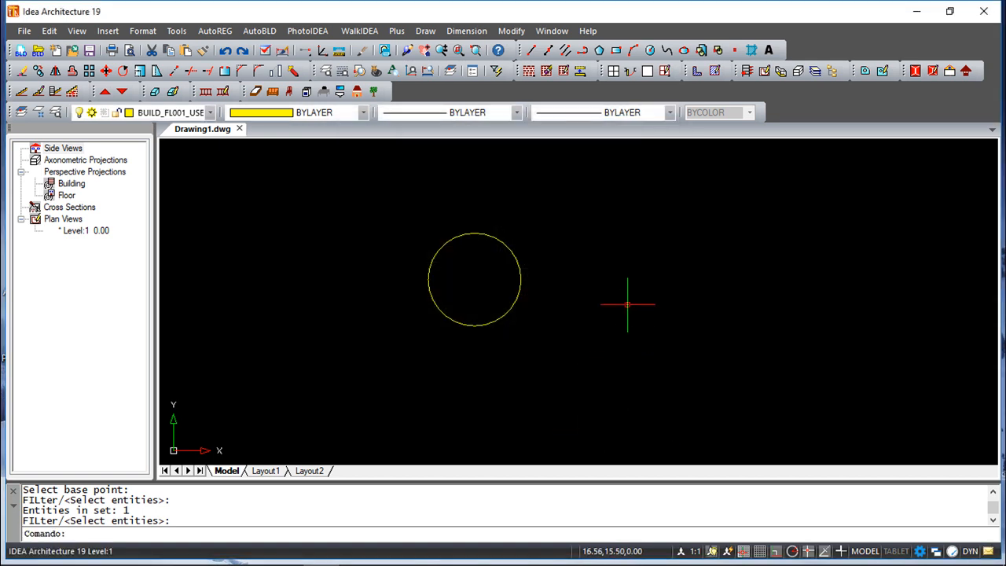
click(109, 33)
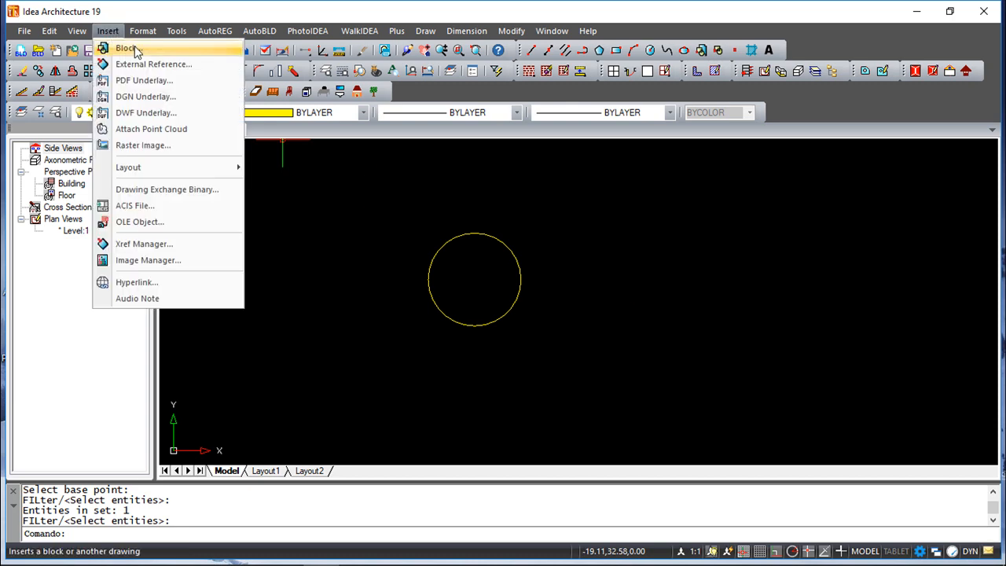
click(132, 49)
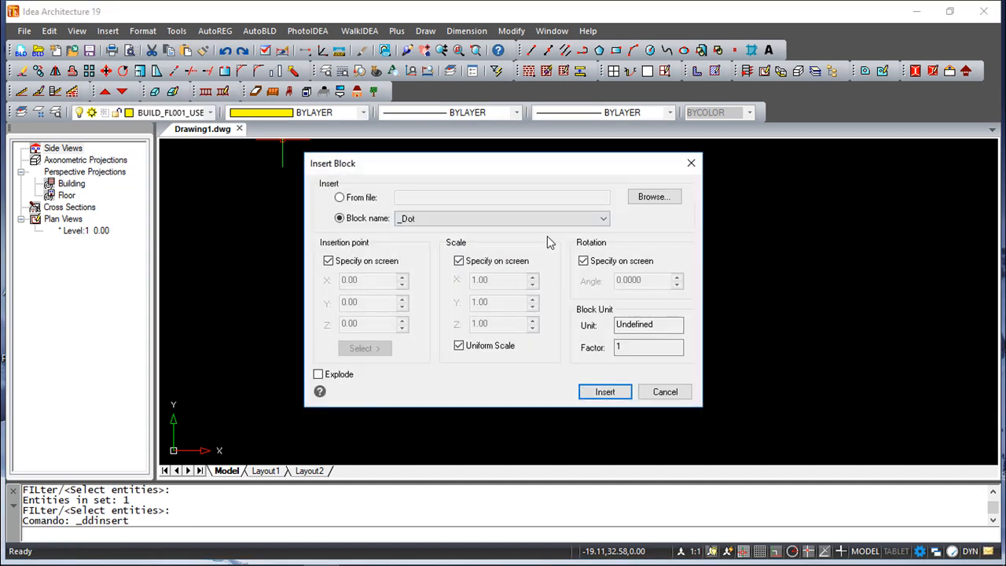
click(604, 220)
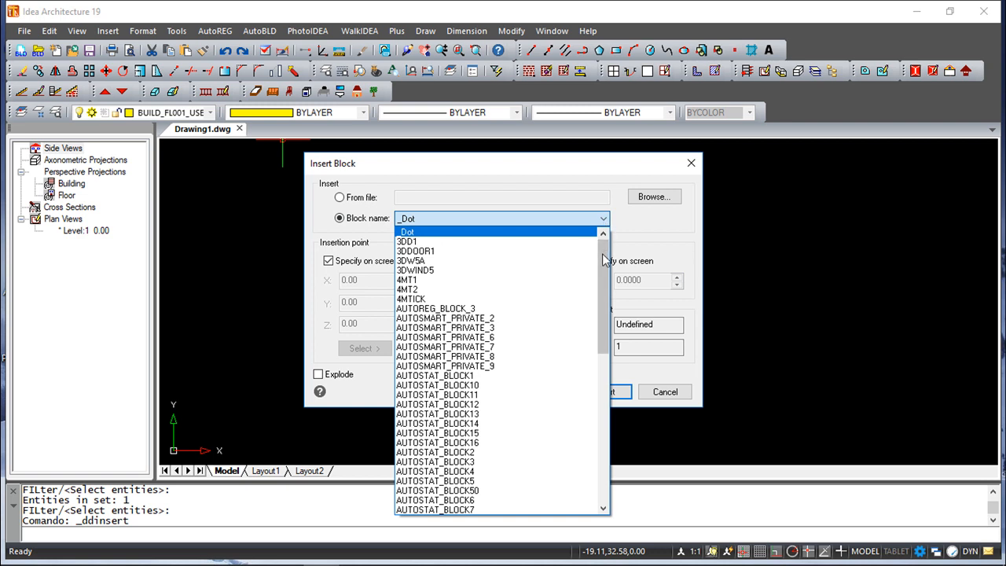
key(Escape)
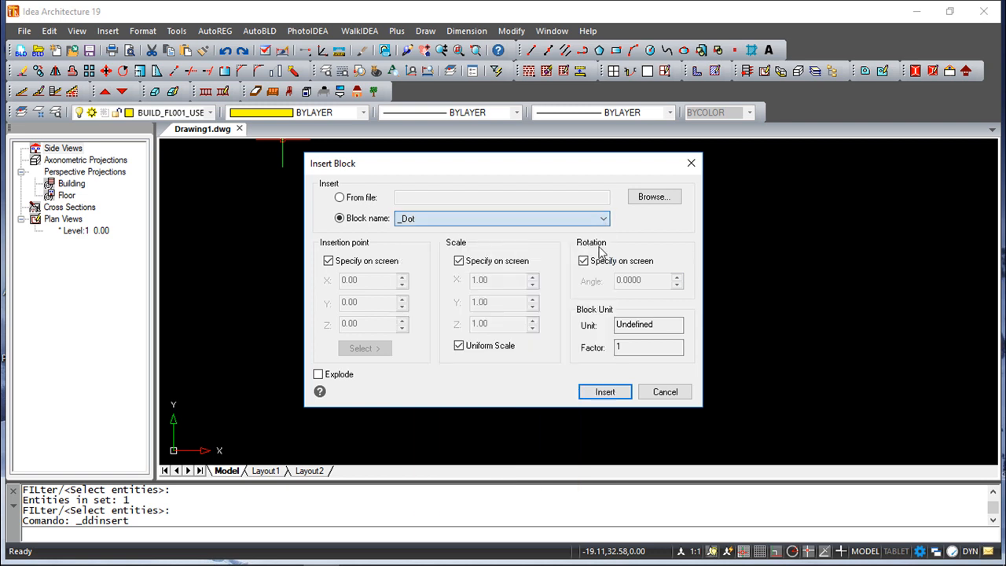
click(339, 197)
click(655, 198)
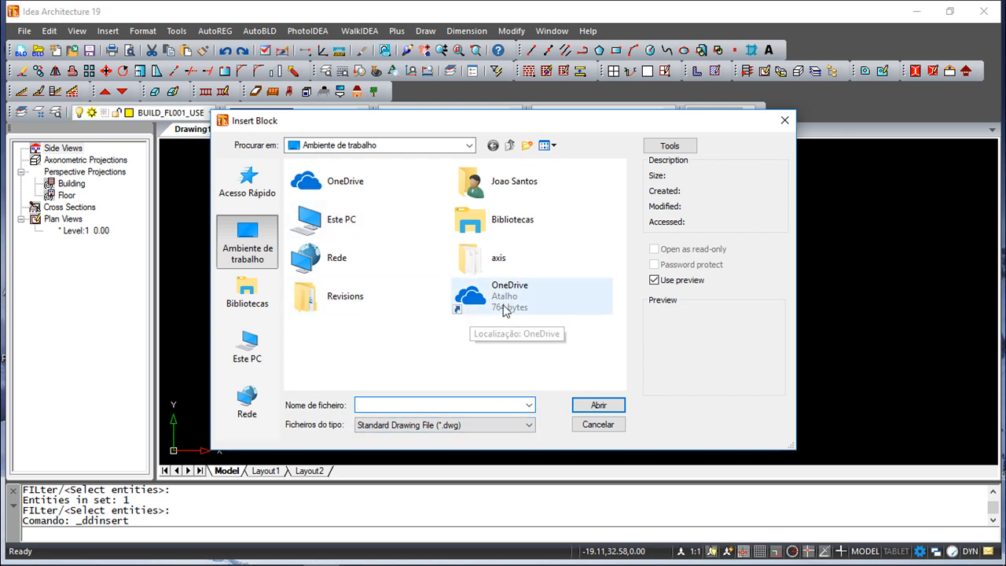
click(529, 425)
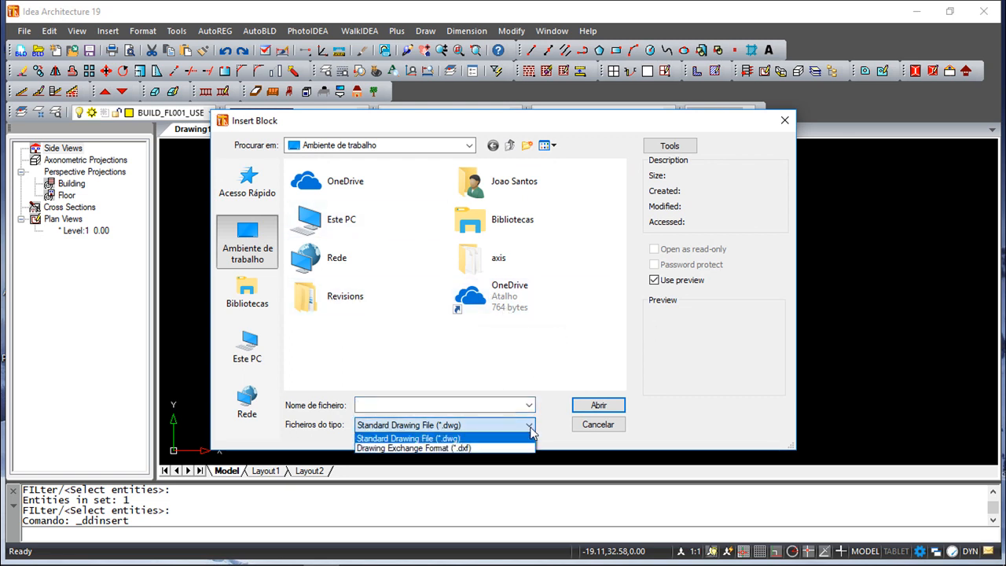
click(554, 438)
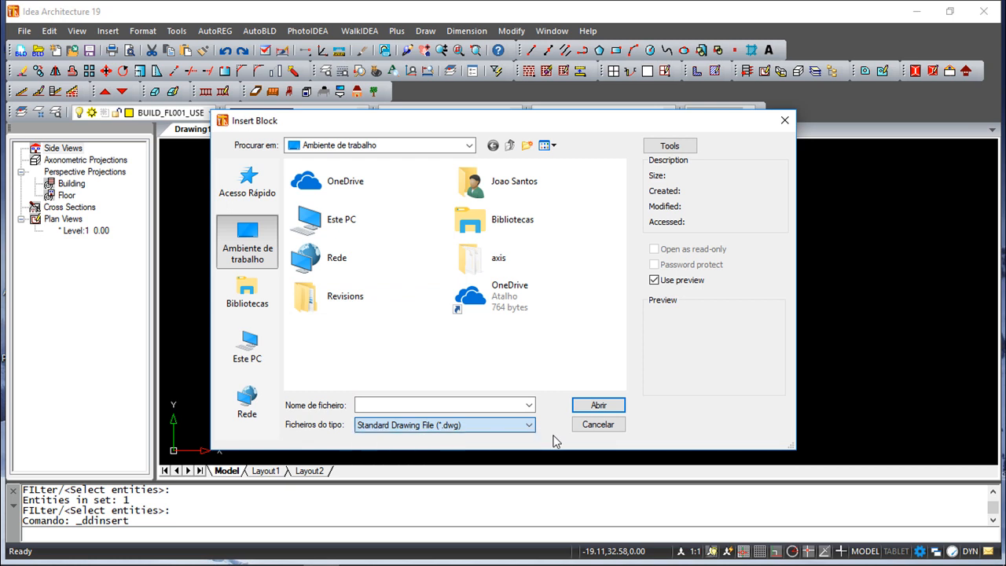
click(598, 428)
click(667, 394)
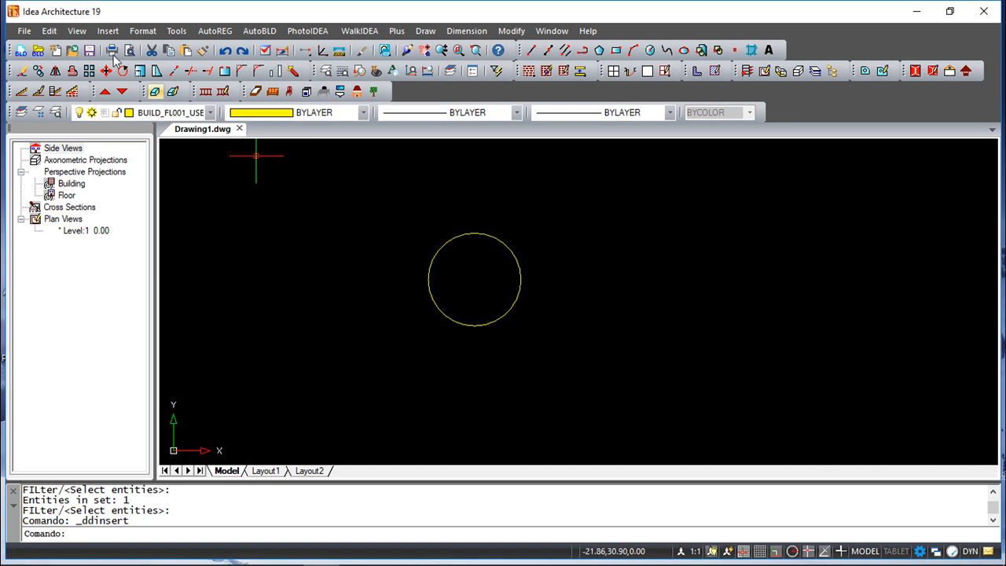
Begin another block save to disk from entities, using the circle's centre as the base point.
click(425, 31)
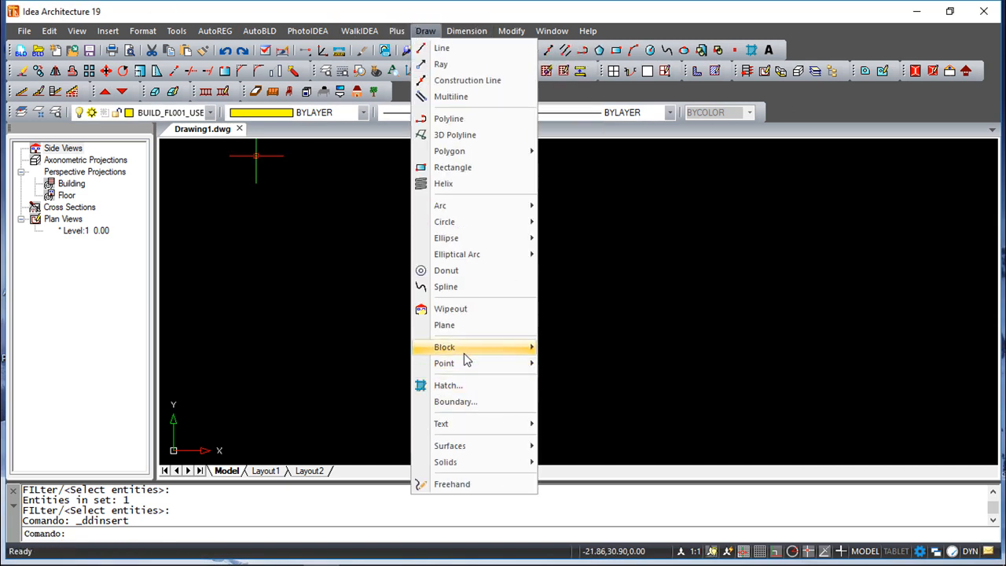
mouse_move(460, 348)
click(595, 349)
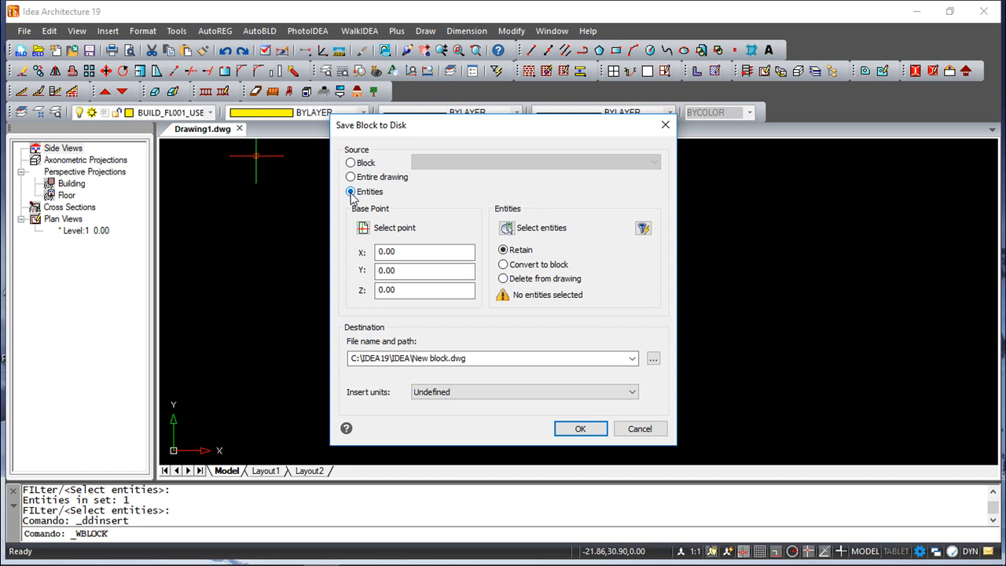
click(363, 227)
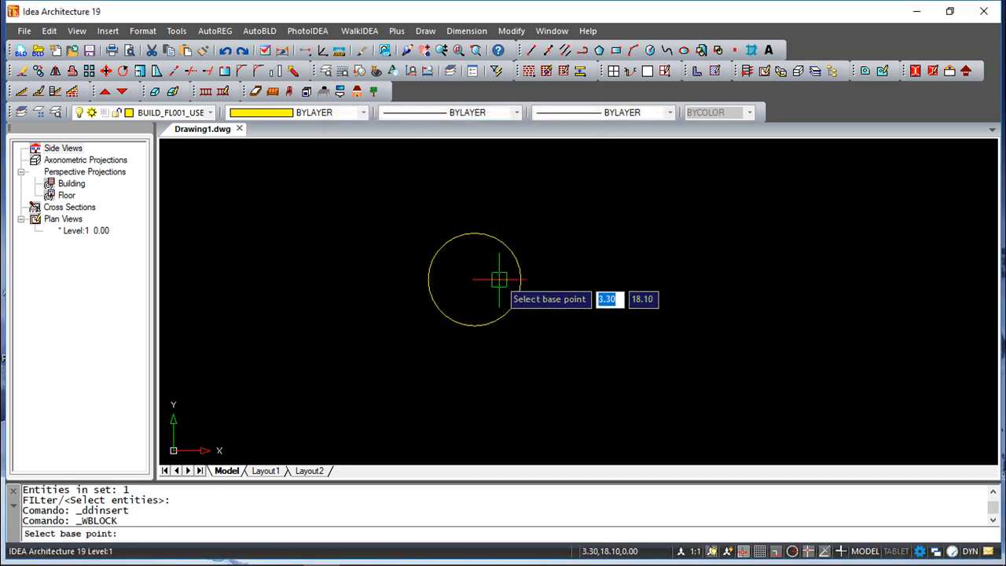
click(473, 280)
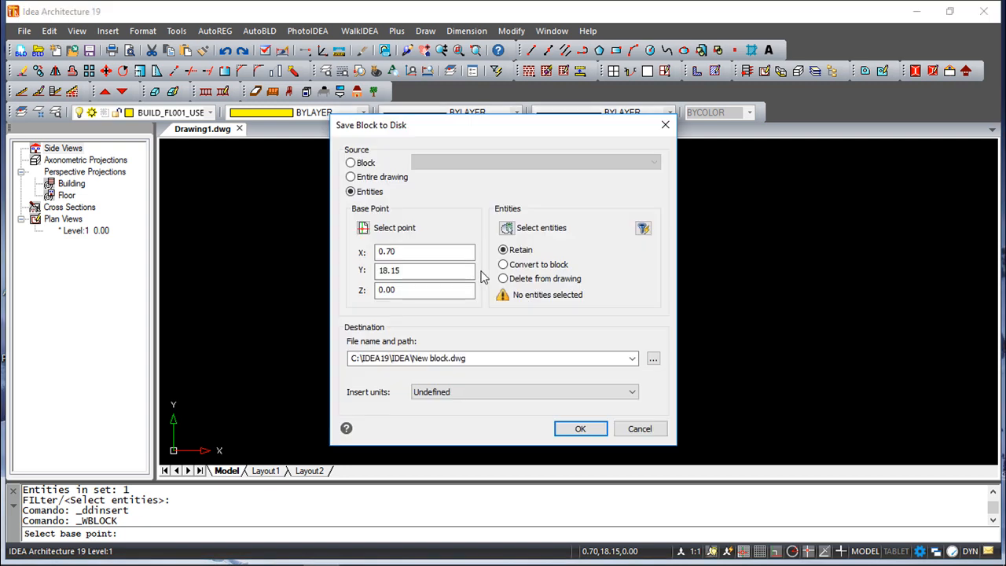
Select the circle as the entity for the new block file.
click(511, 228)
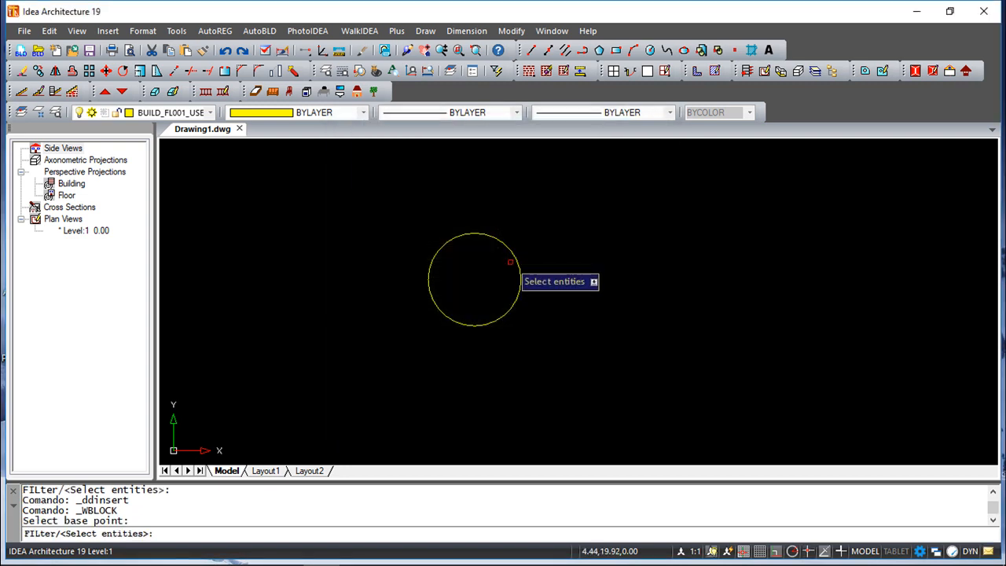
click(514, 261)
right_click(558, 273)
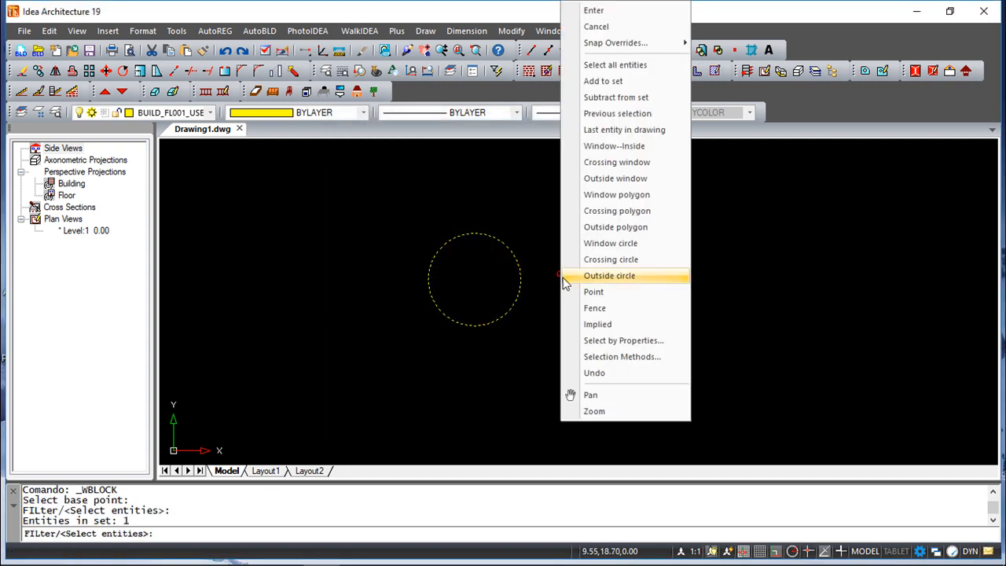
click(628, 10)
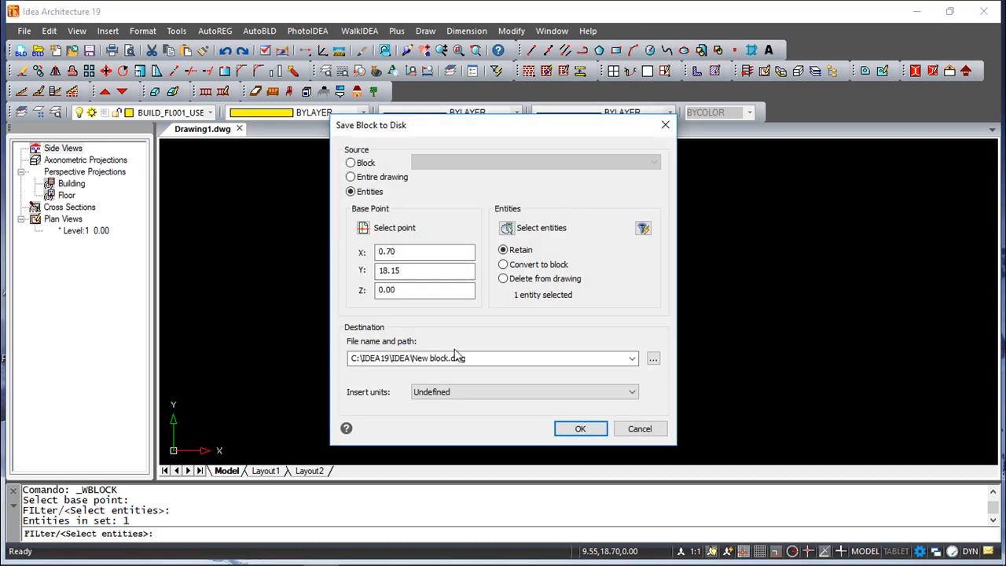
Set the destination to baa.dwg on the desktop in AutoCAD 2013 format and save the block.
click(653, 358)
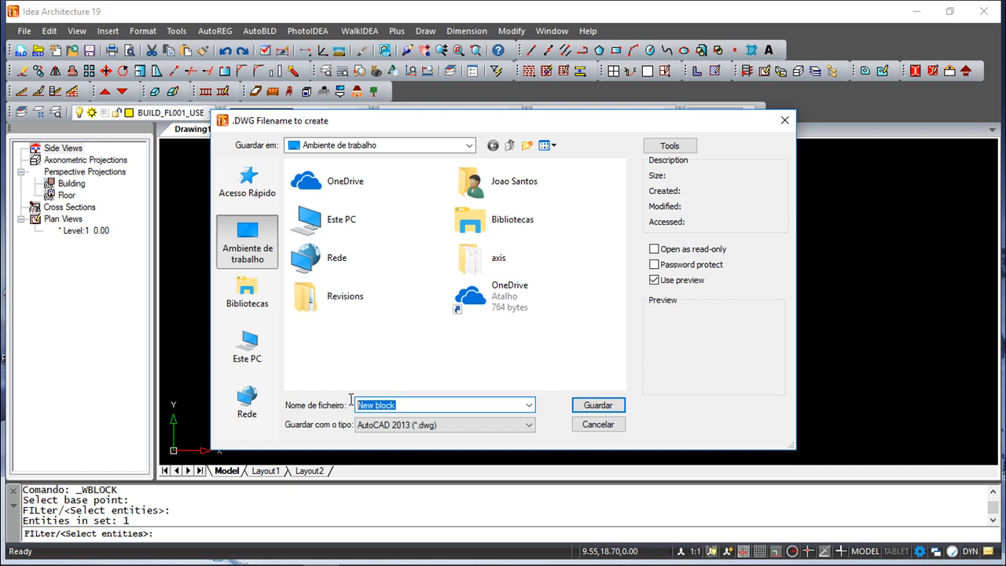
text(b)
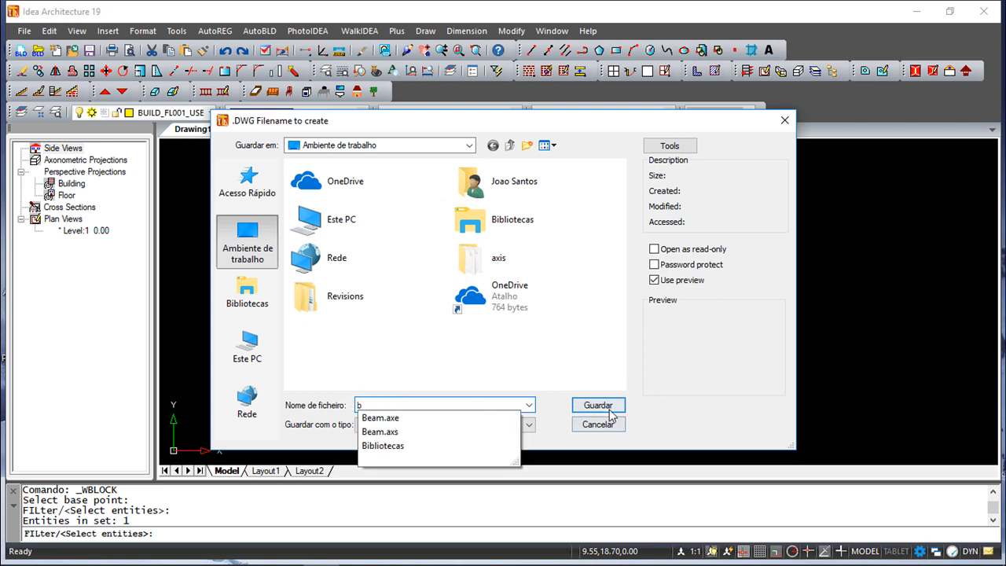
text(aa)
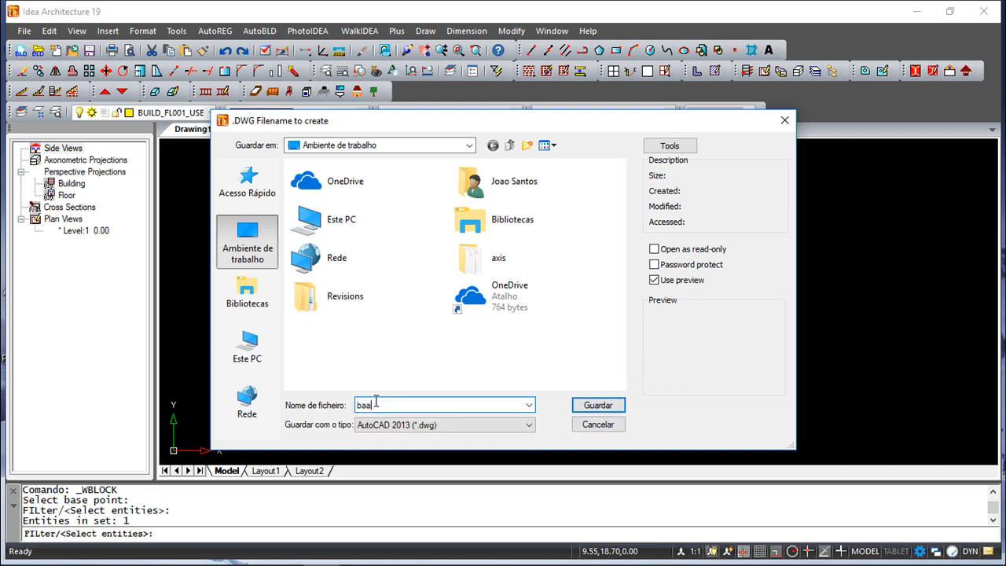
click(589, 406)
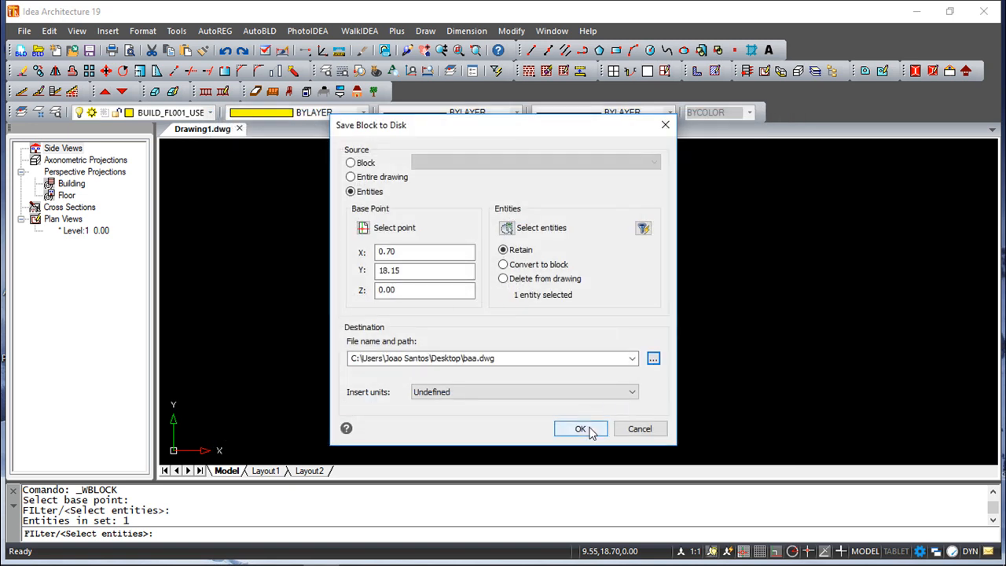
click(580, 429)
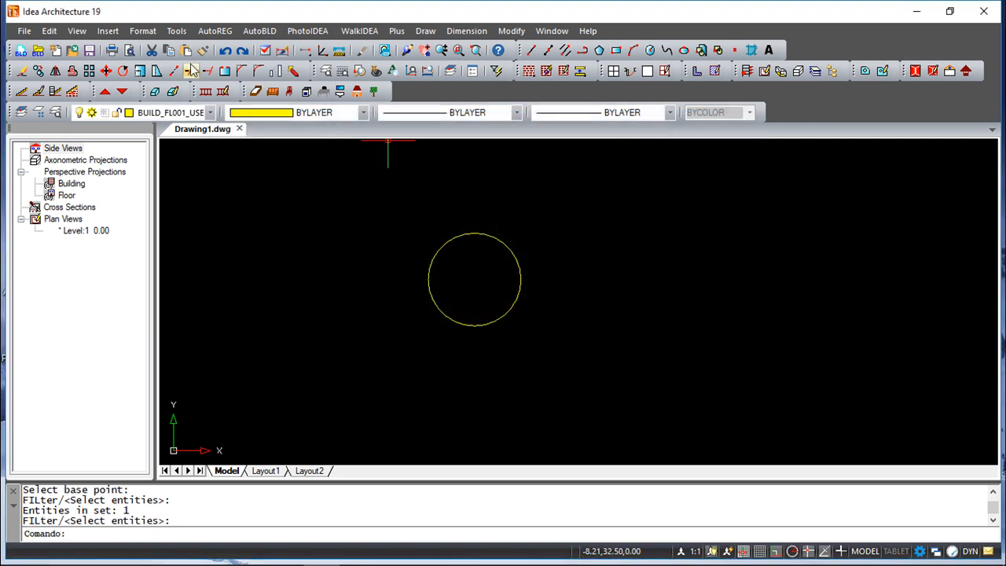
Start a block insertion from file and choose baa.dwg on the desktop as the source.
click(108, 31)
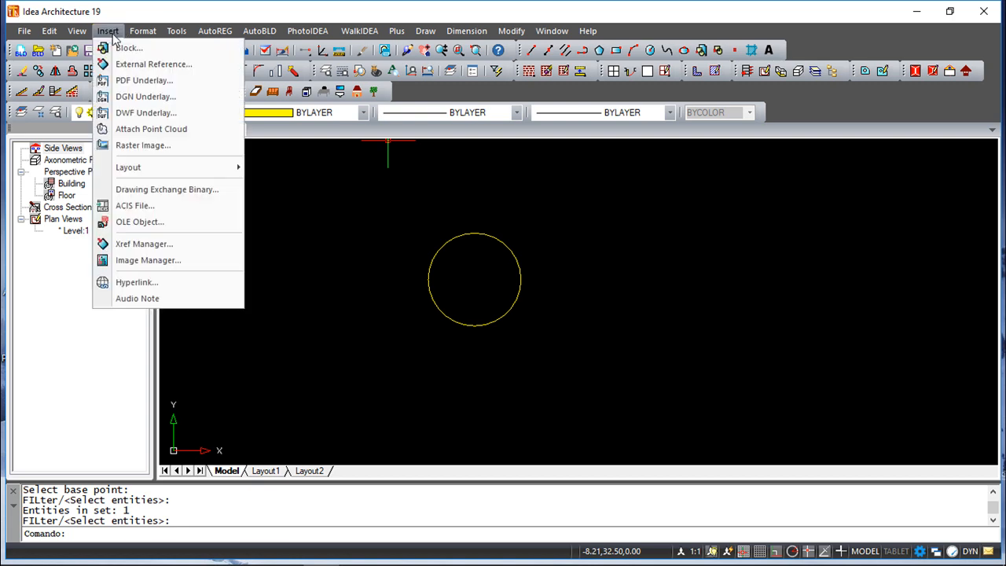
click(126, 47)
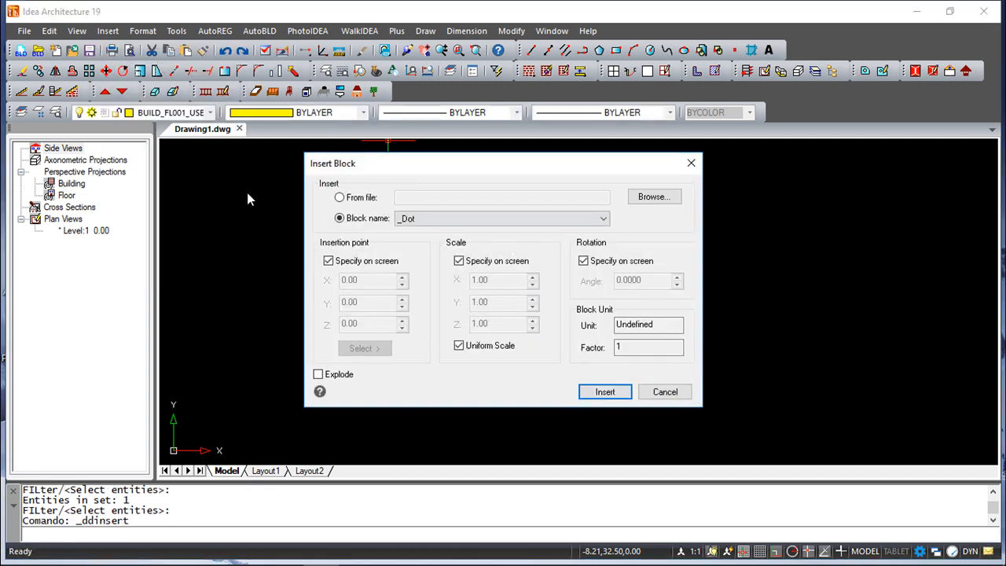
click(339, 197)
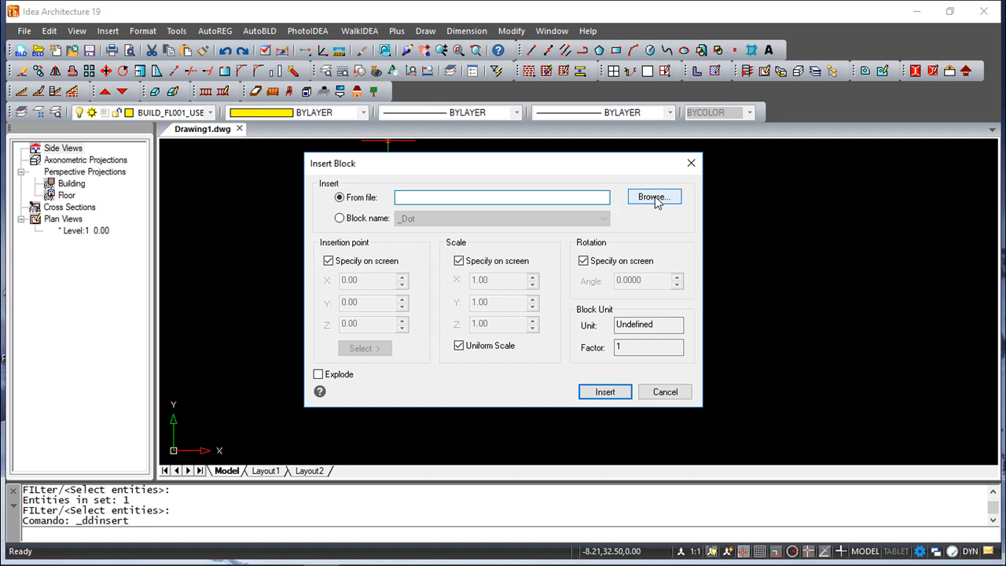
click(654, 196)
click(485, 305)
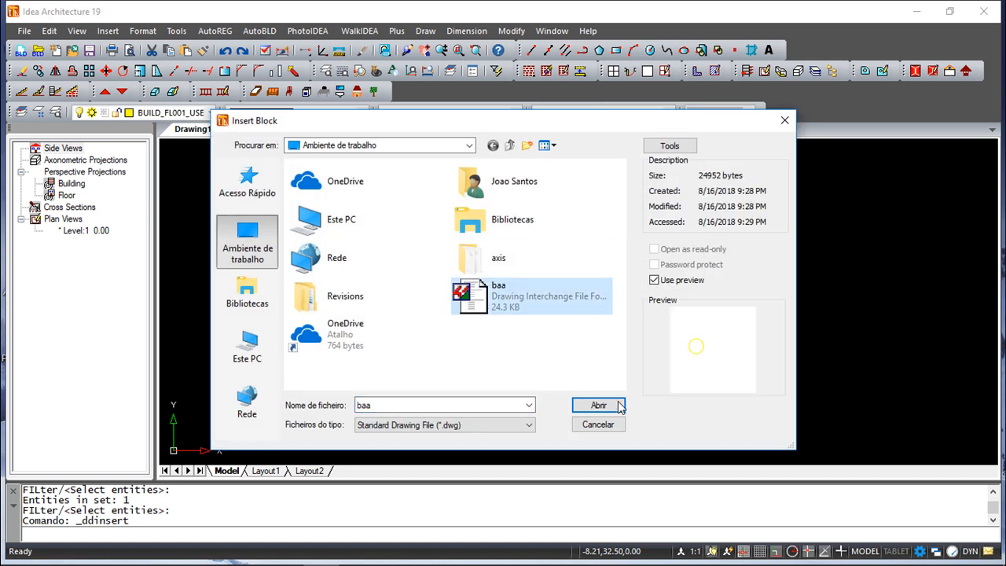
click(602, 404)
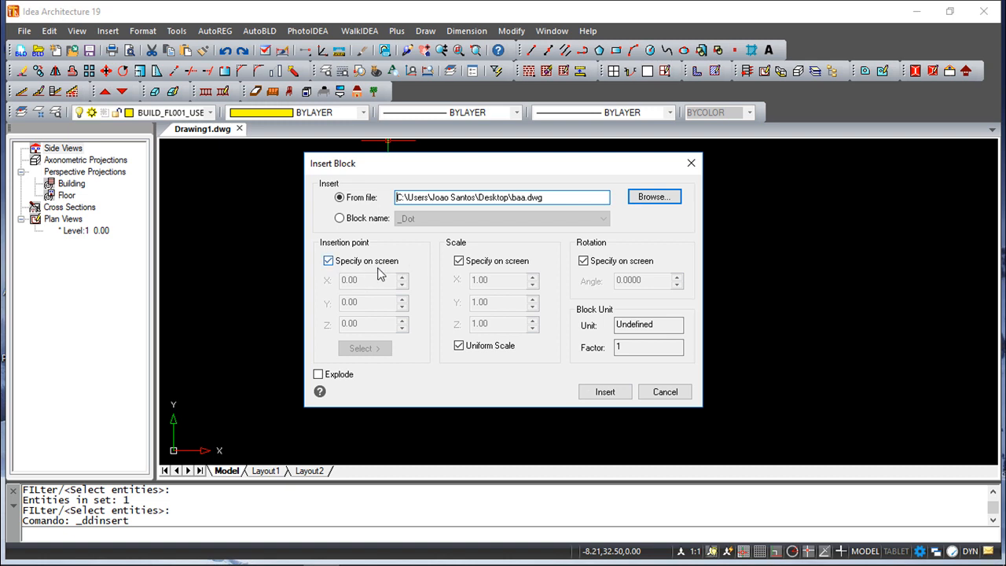
Insert the baa block beside the original circle, with scale 1.00 and rotation 0 fixed and only the insertion point specified on screen.
click(328, 260)
click(459, 262)
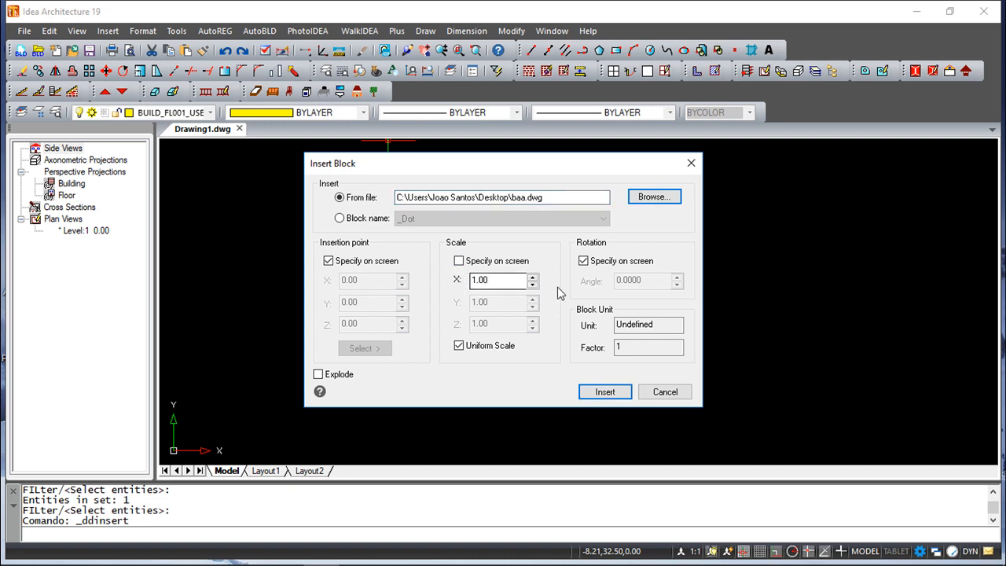
click(583, 262)
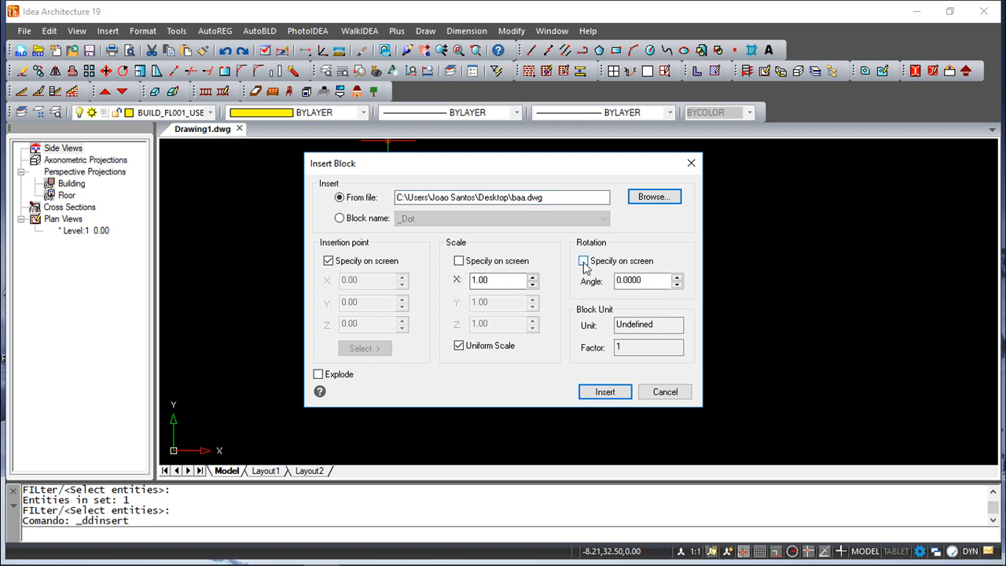
click(605, 392)
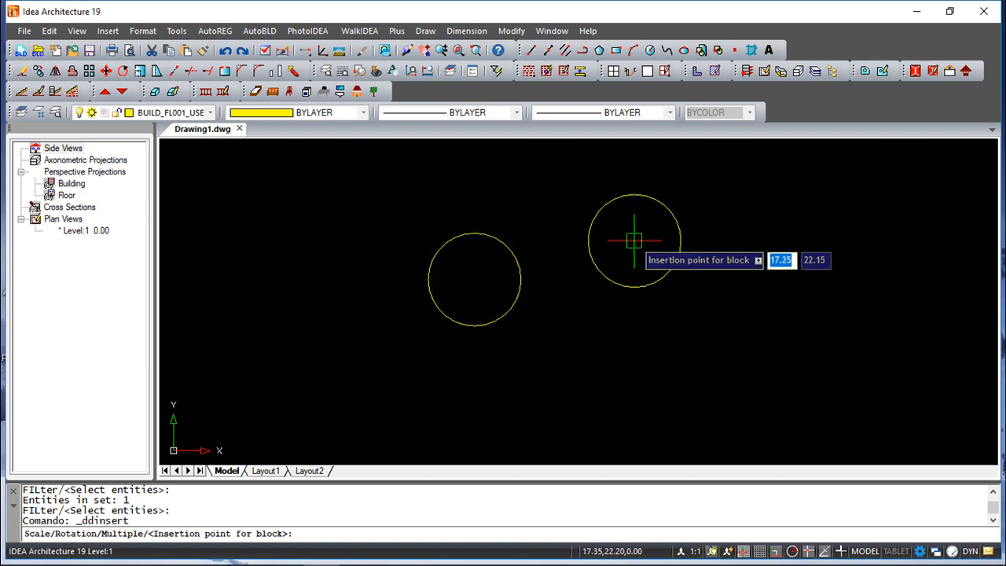
click(640, 237)
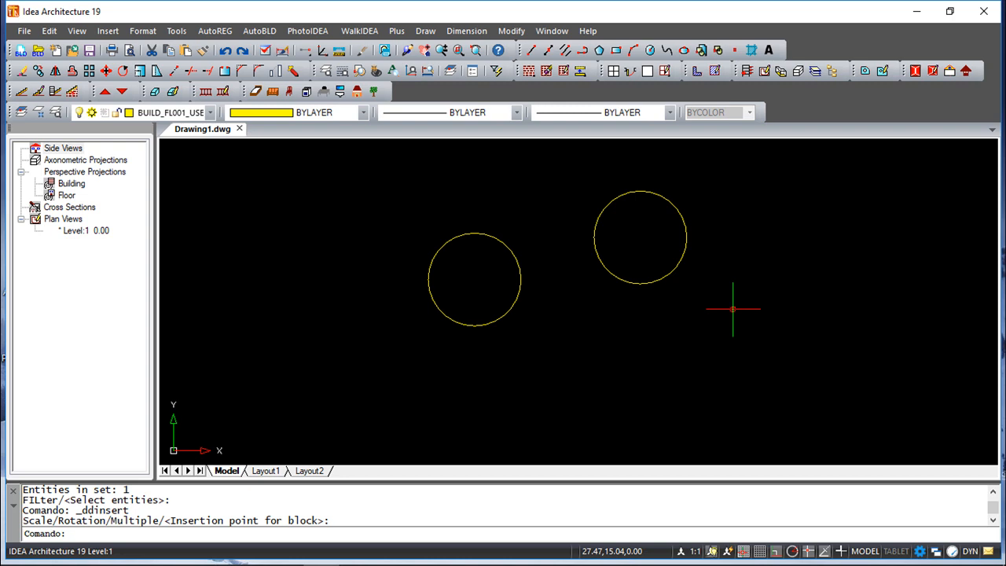
Begin a block attribute definition in Verify mode with tag 1, prompt 2 and default 3.
click(428, 33)
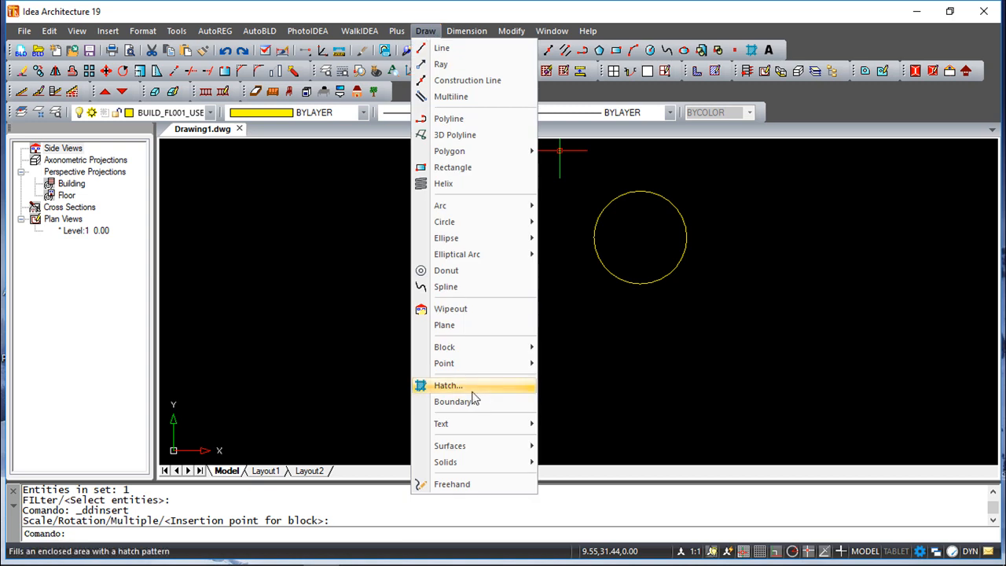
mouse_move(462, 349)
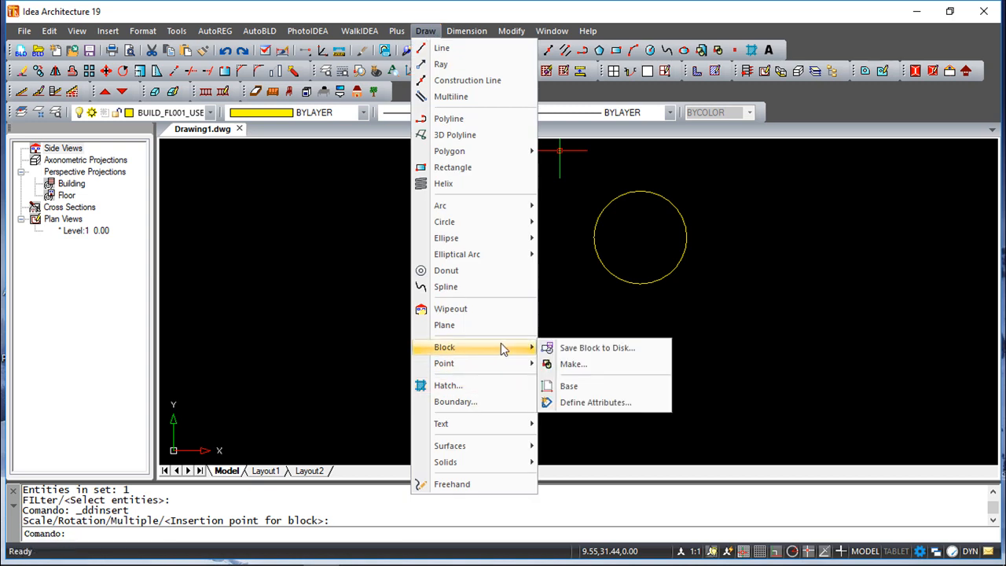
click(595, 402)
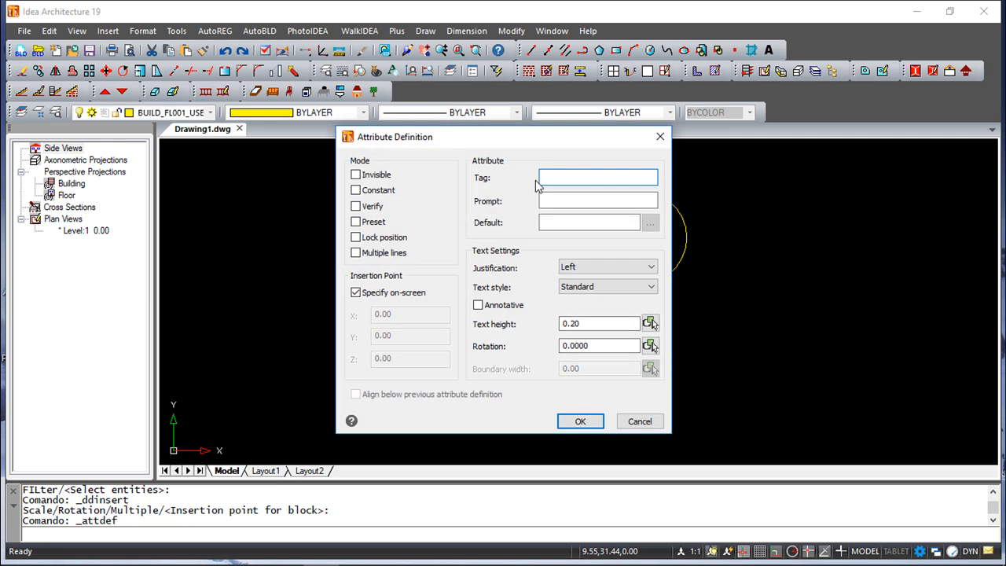
drag(529, 143, 592, 157)
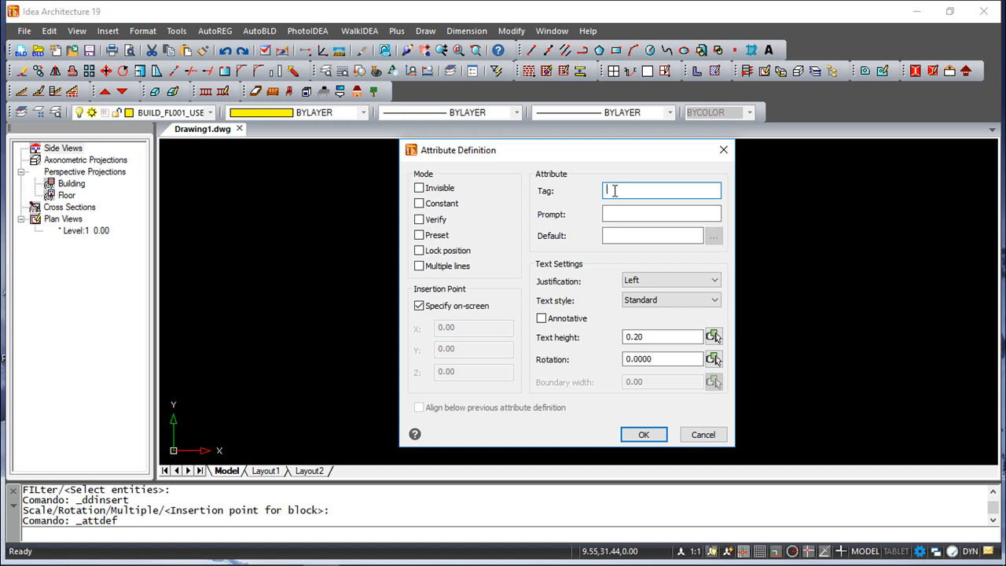
click(419, 219)
click(621, 190)
click(633, 218)
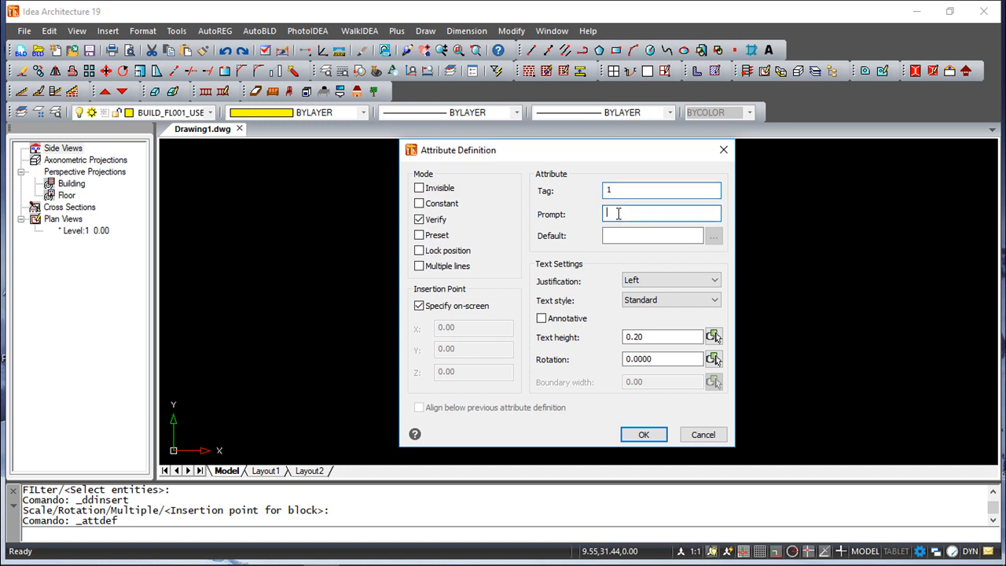
text(2)
click(631, 236)
text(3)
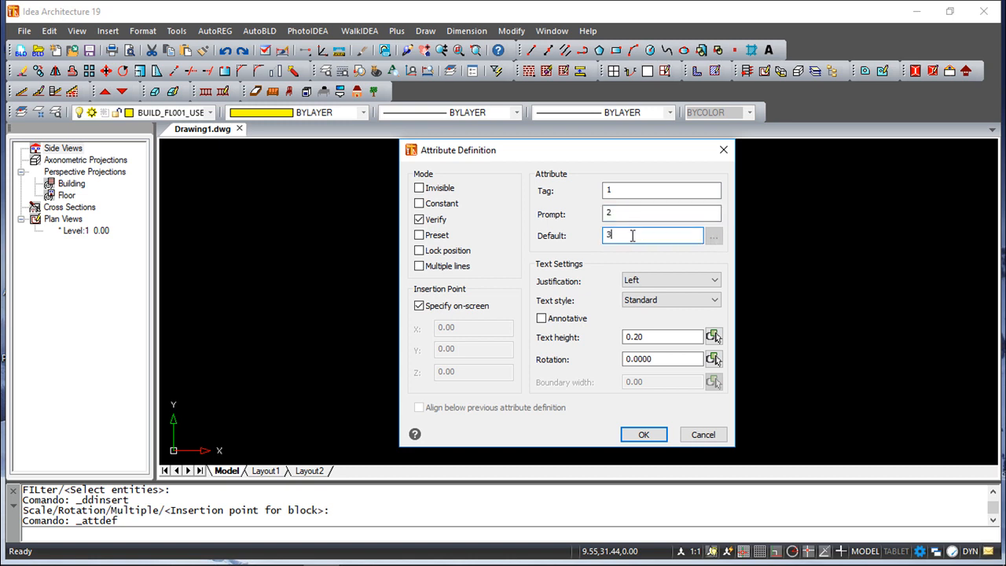
Set the attribute's text height to 1 and place it inside the inserted circle block, slightly right of its centre.
double_click(629, 338)
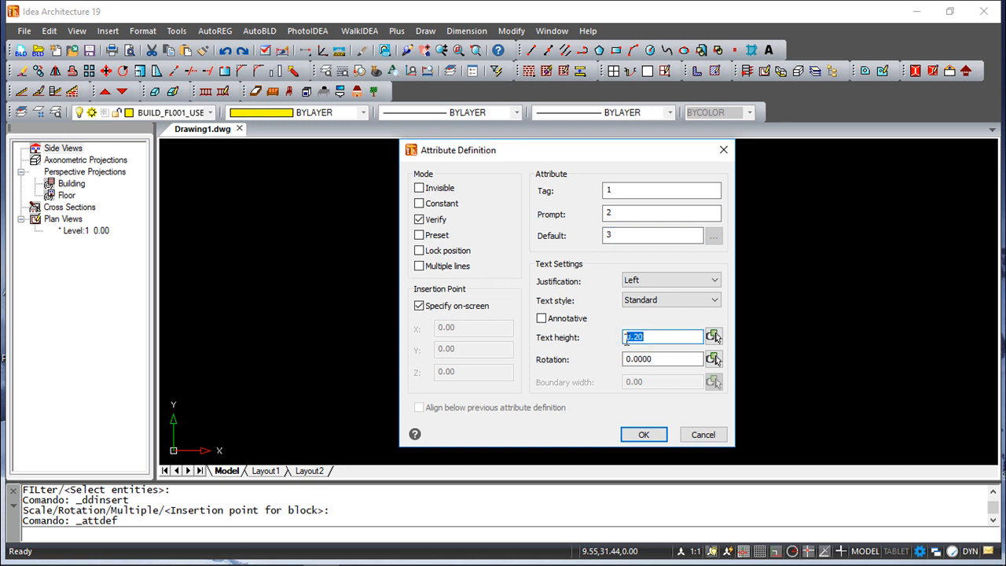
text(1)
click(645, 434)
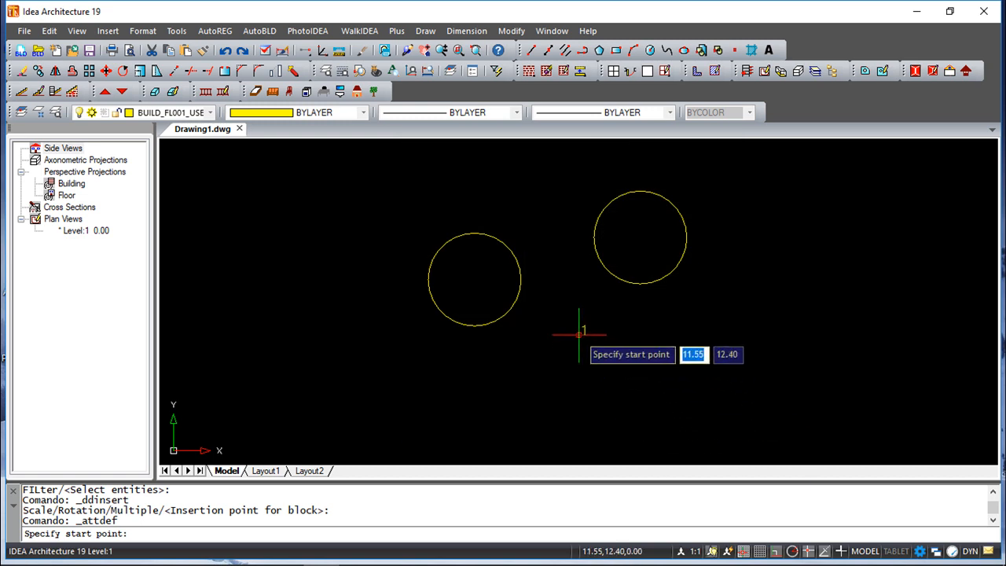
click(654, 241)
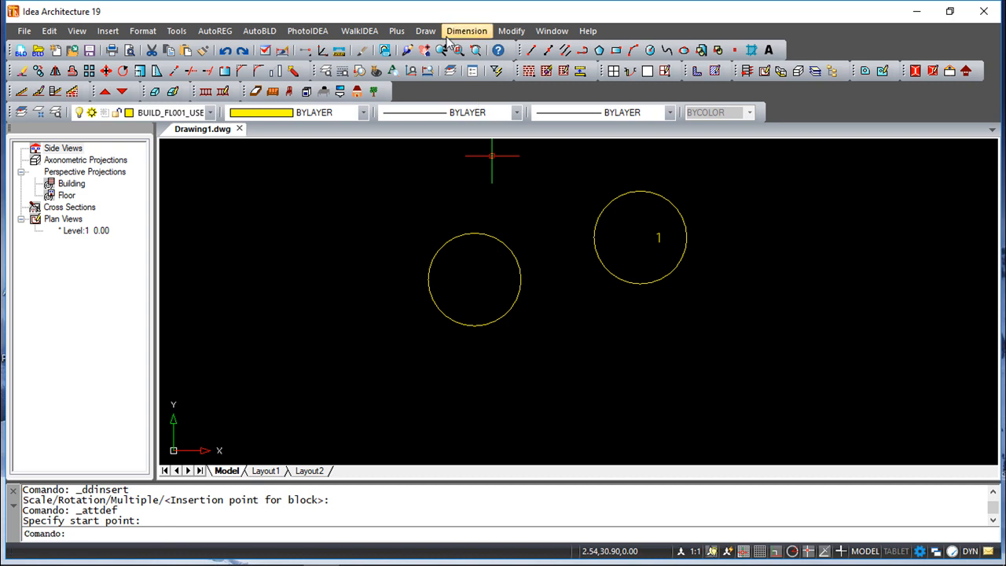
Begin saving a block to disk from entities, using the centre of the circle containing the attribute as base point.
click(422, 33)
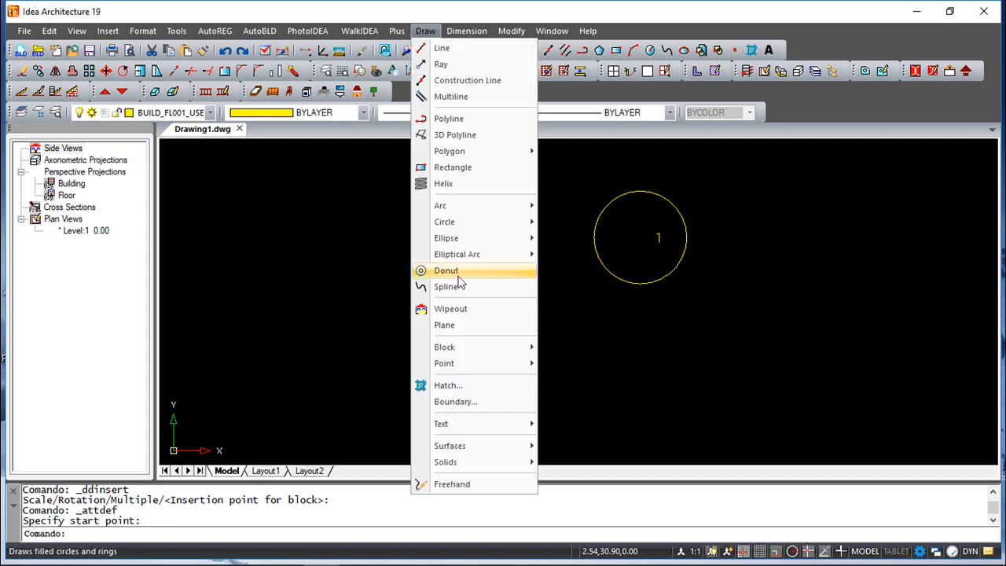
mouse_move(471, 352)
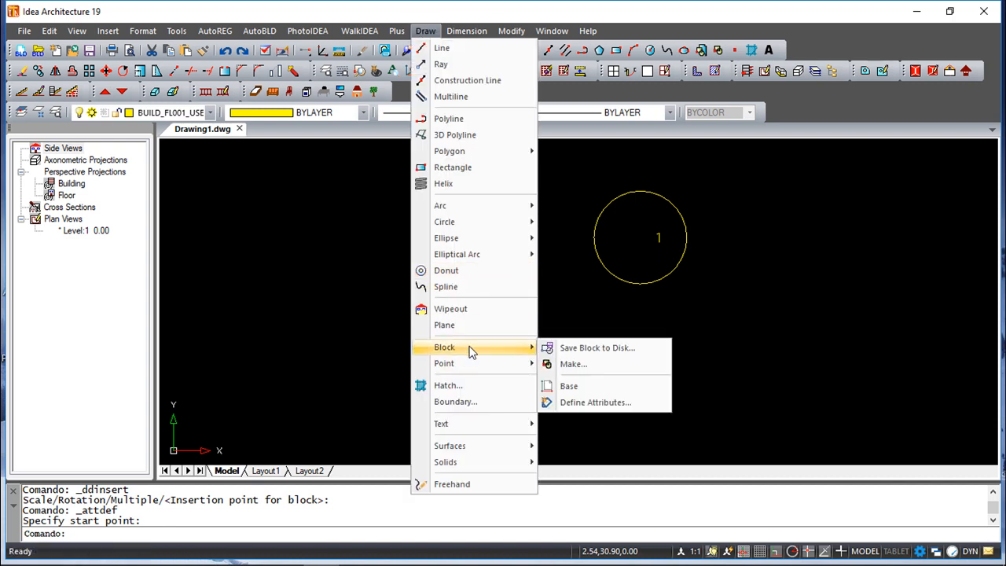
click(577, 348)
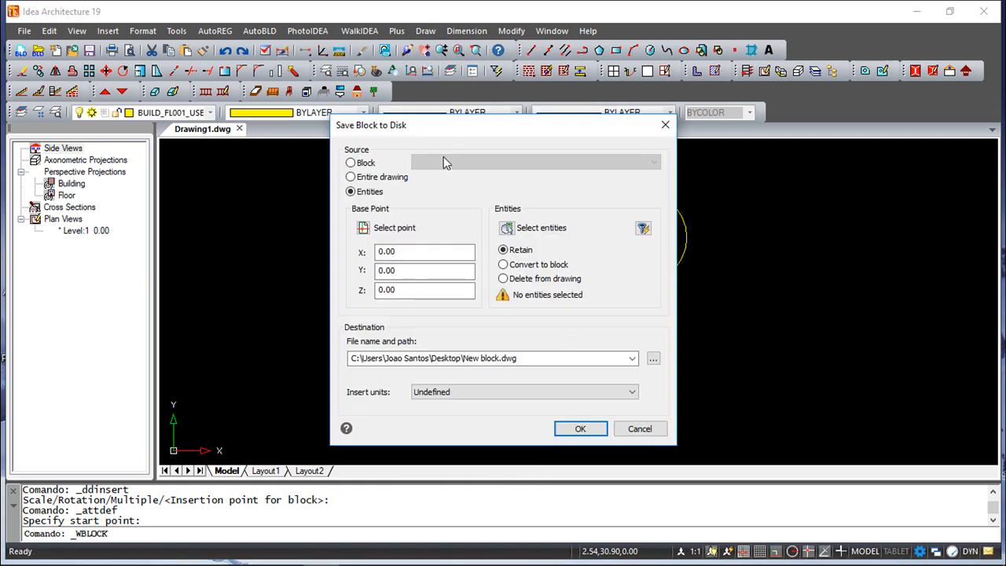
click(363, 227)
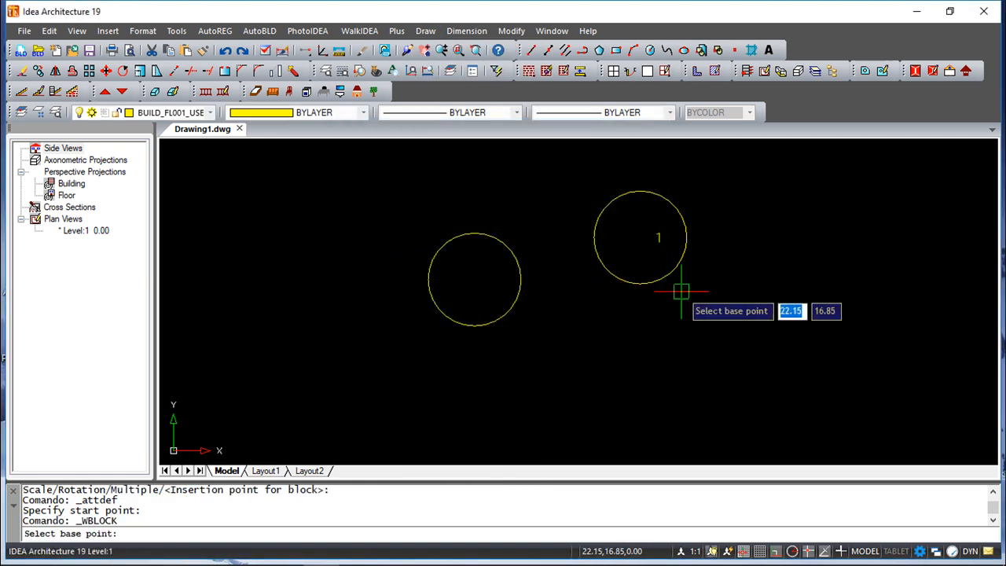
click(640, 236)
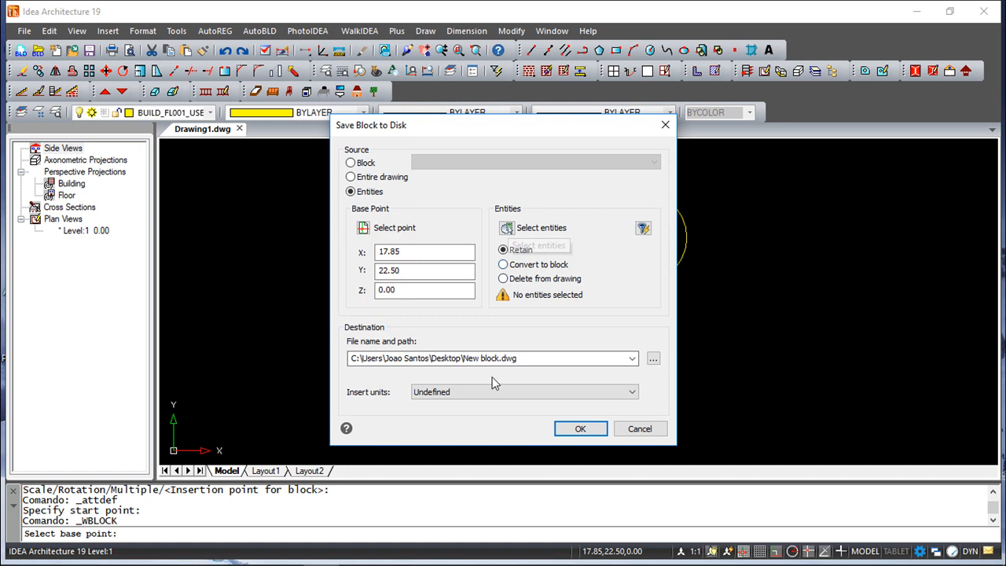
Set the block's destination to ccccc.dwg on the desktop in AutoCAD 2013 format.
click(654, 358)
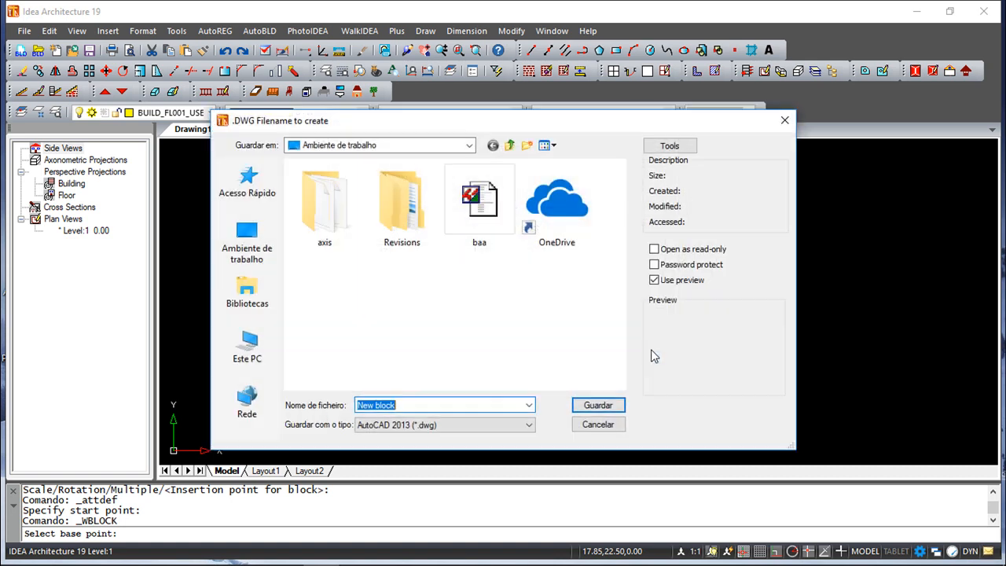
text(ccccc)
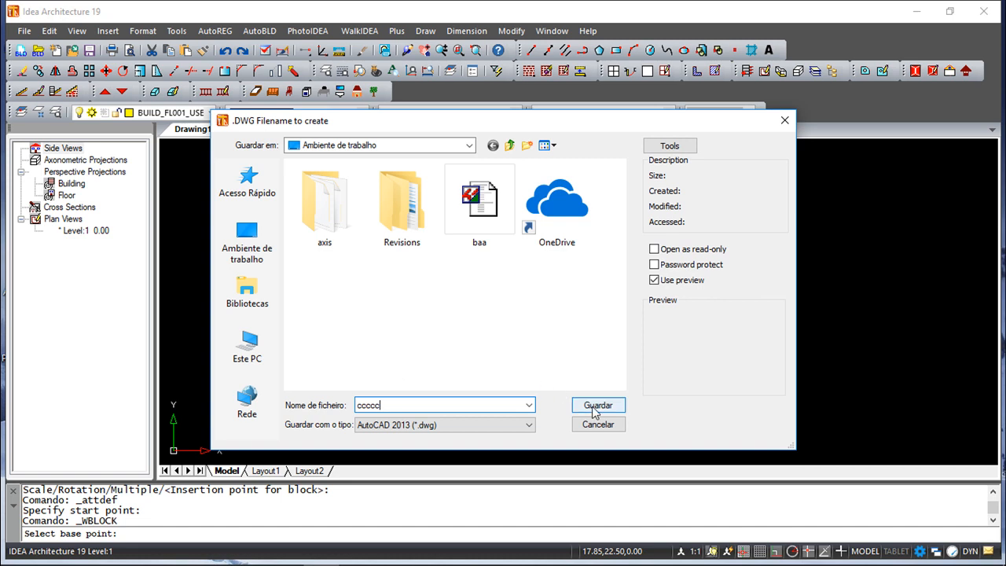
click(595, 406)
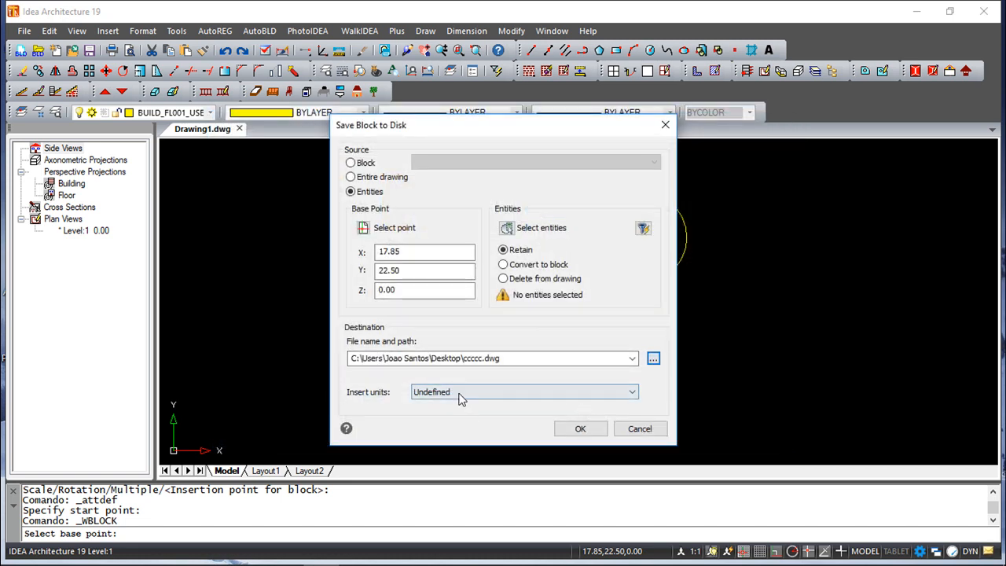
Select the inserted circle together with its attribute as the block's entities and save the block to disk.
click(534, 228)
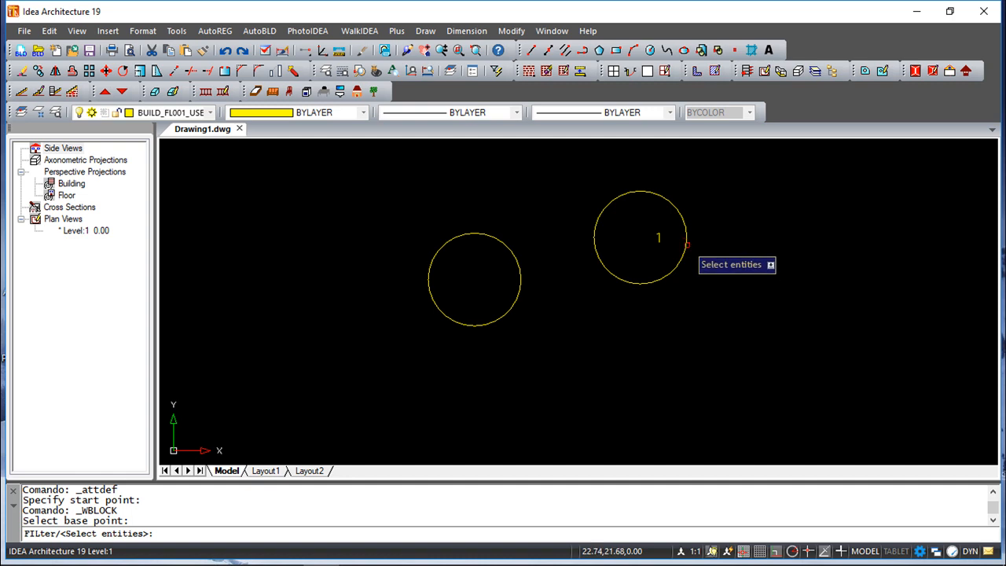
click(752, 312)
click(538, 152)
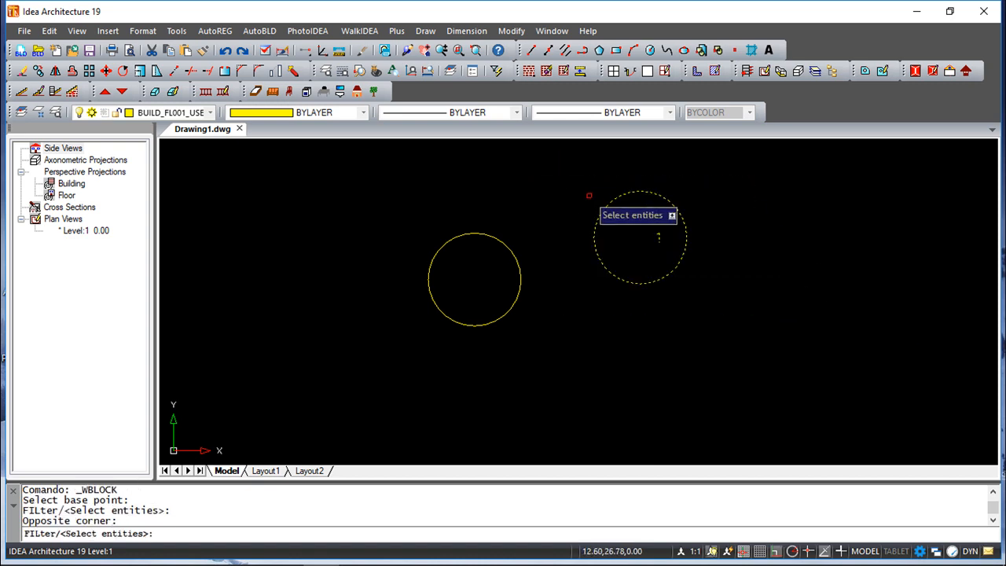
key(Return)
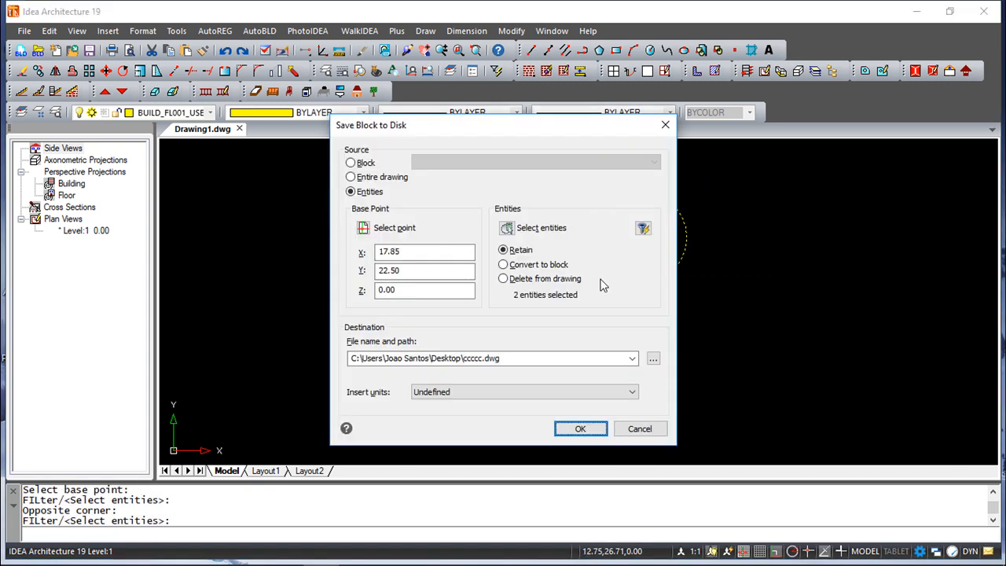
click(589, 434)
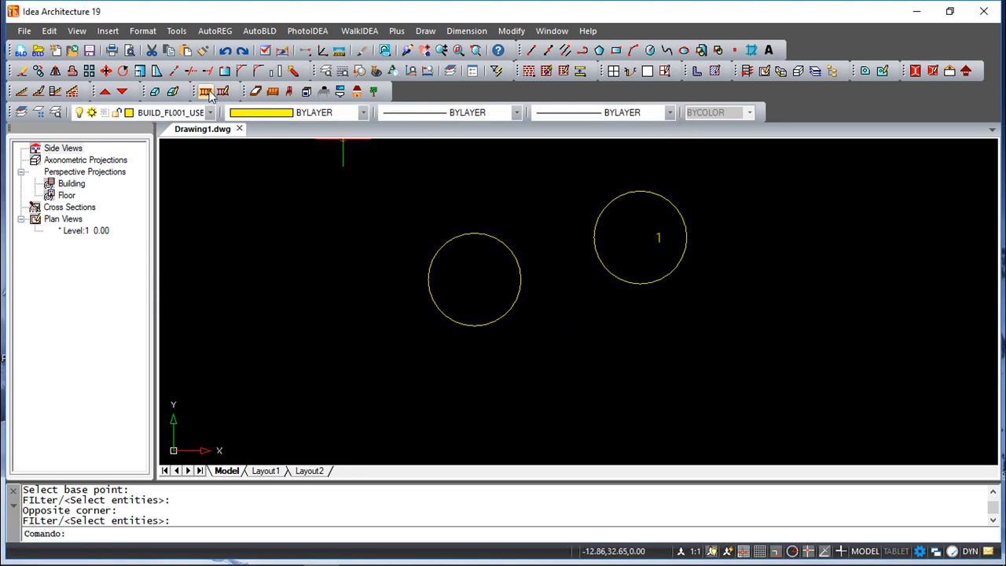
Start another block insertion from file and choose ccccc.dwg on the desktop as the source.
click(109, 31)
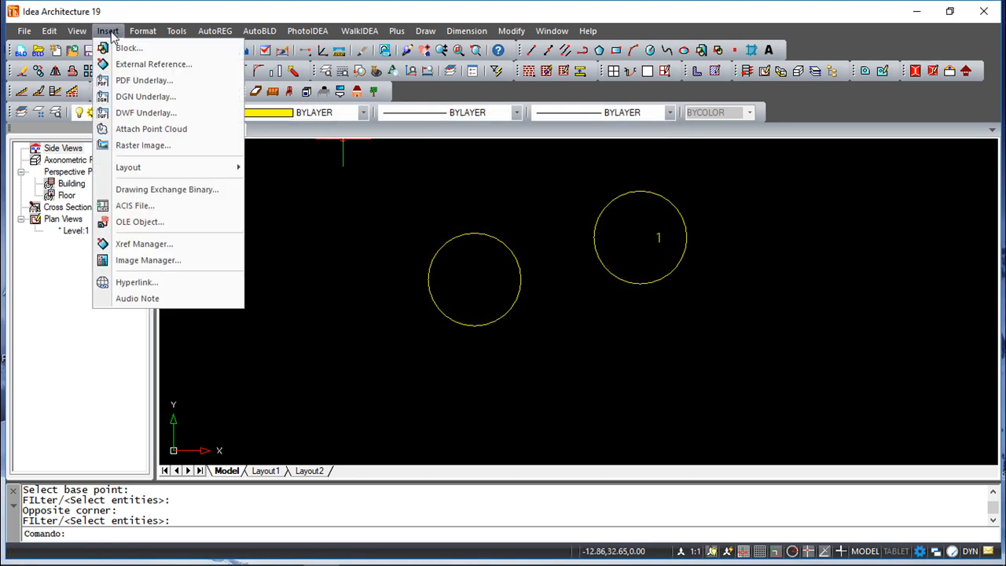
click(128, 48)
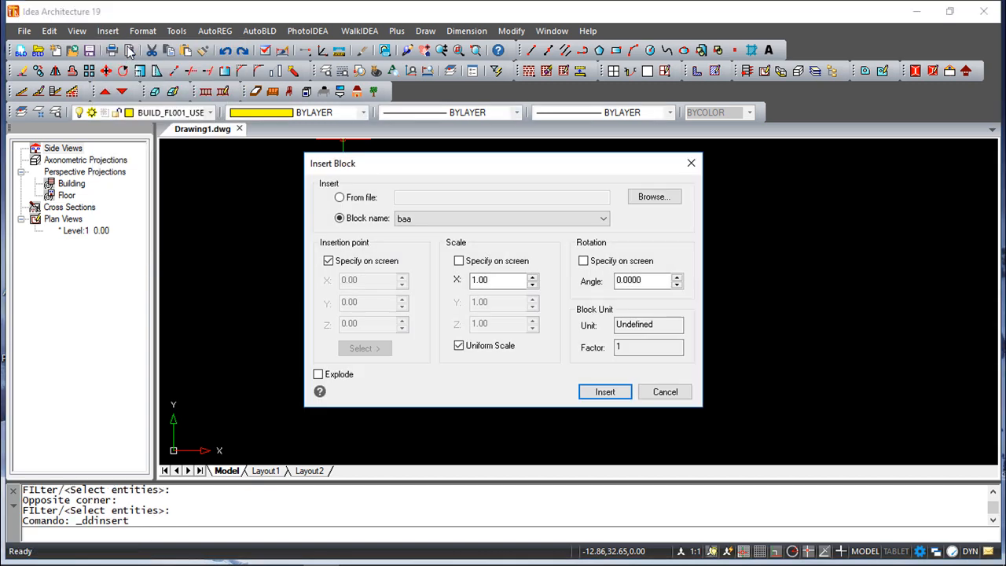
click(339, 199)
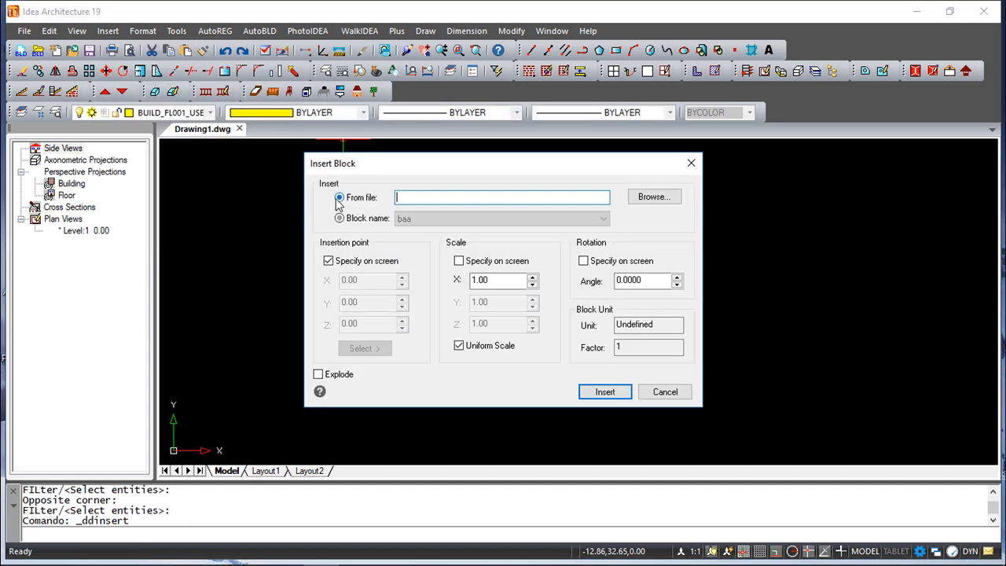
click(654, 198)
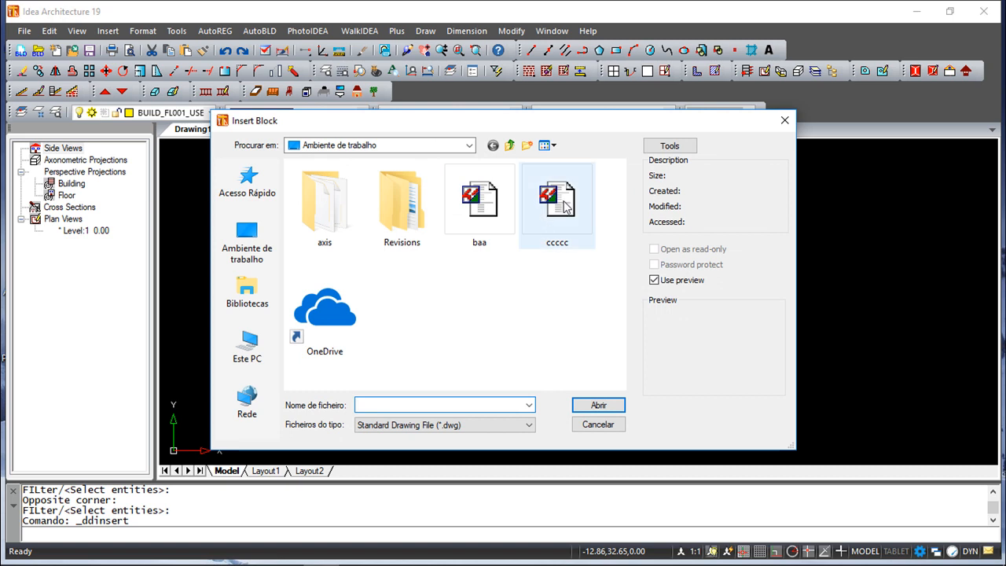
click(568, 206)
click(597, 405)
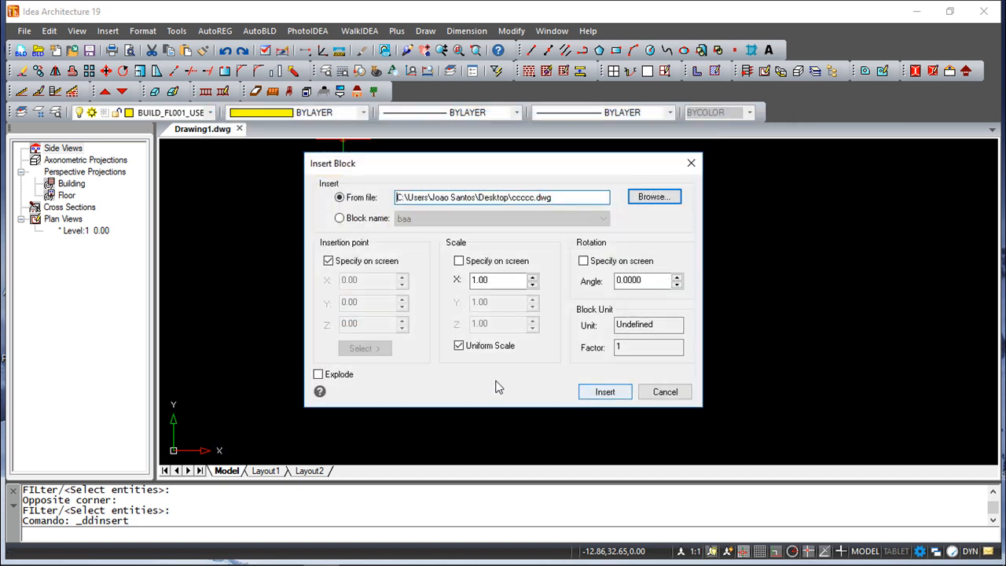
Place the ccccc.dwg block beside the two existing circles and give its attribute the value 11223.
click(605, 392)
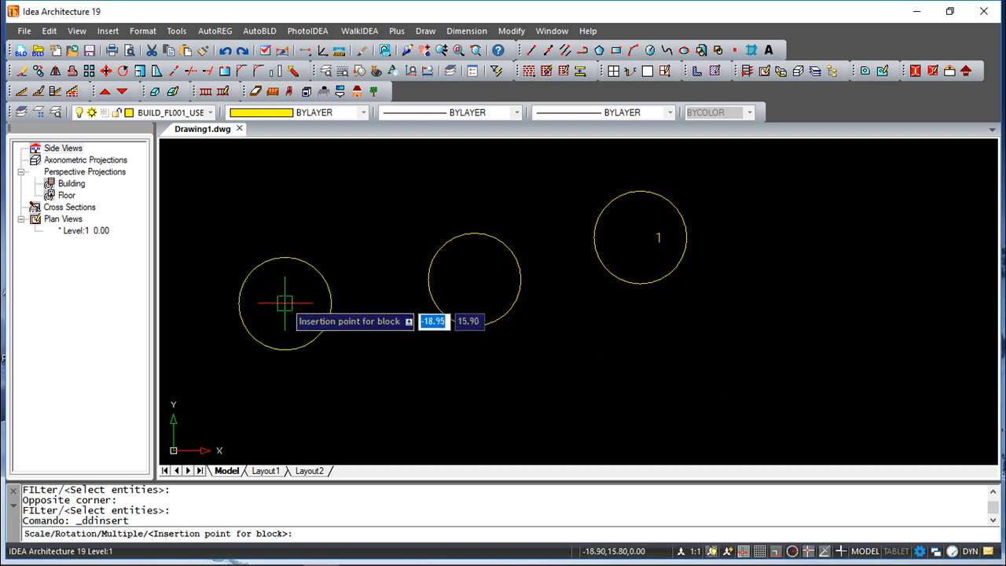
click(283, 293)
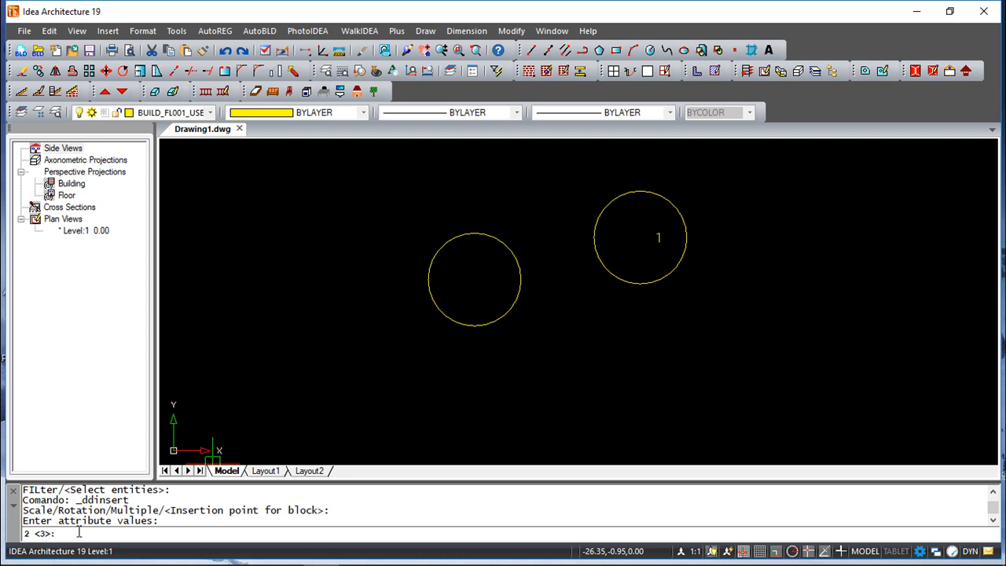
text(11223)
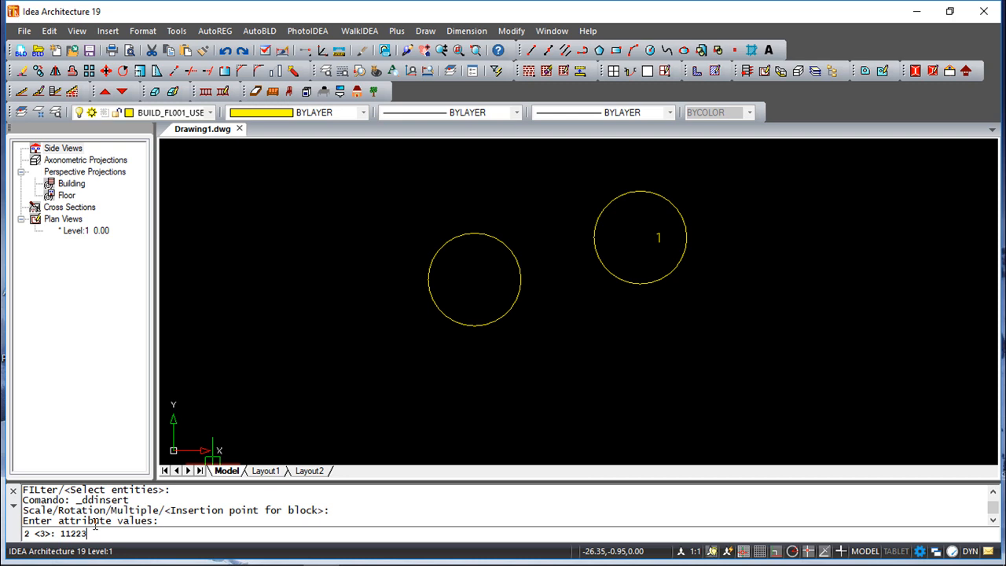
key(Return)
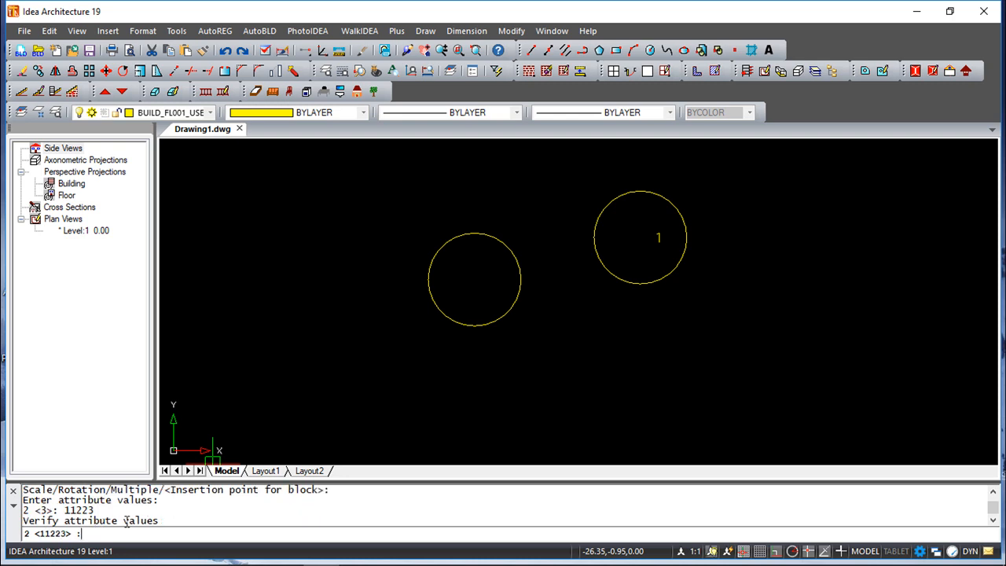
key(Return)
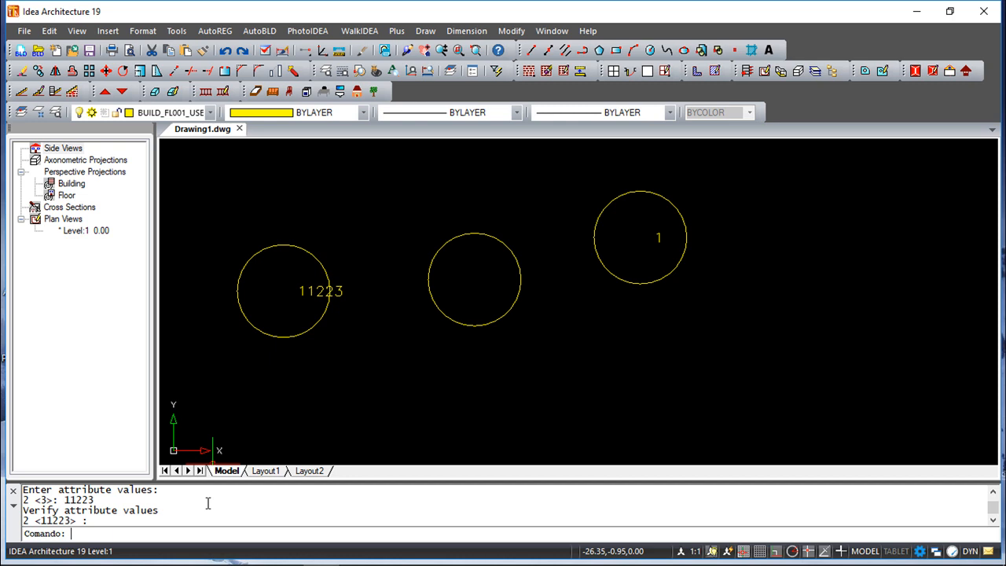
Start an attribute extraction and select the circle block with attribute 11223 as its source.
click(177, 31)
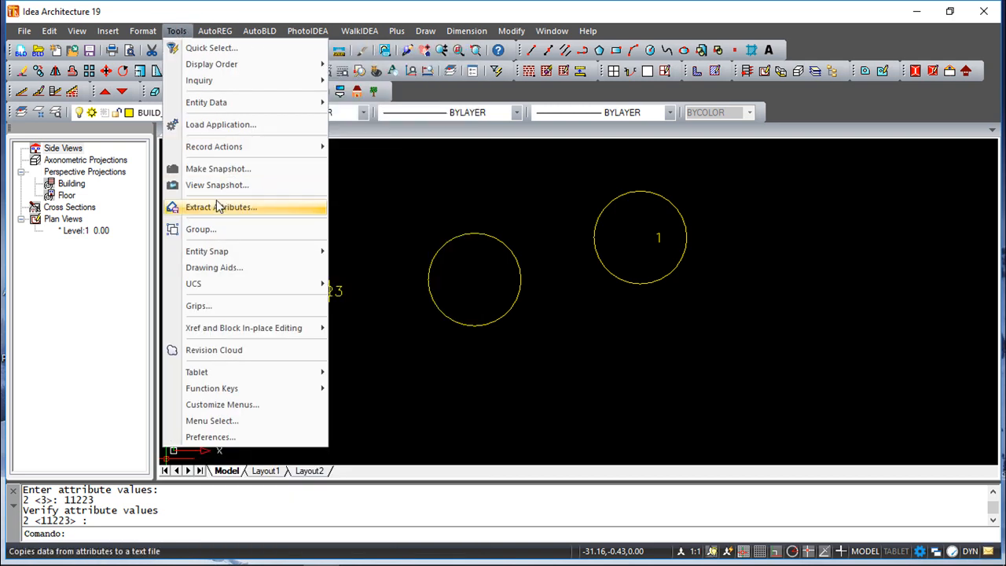
click(216, 203)
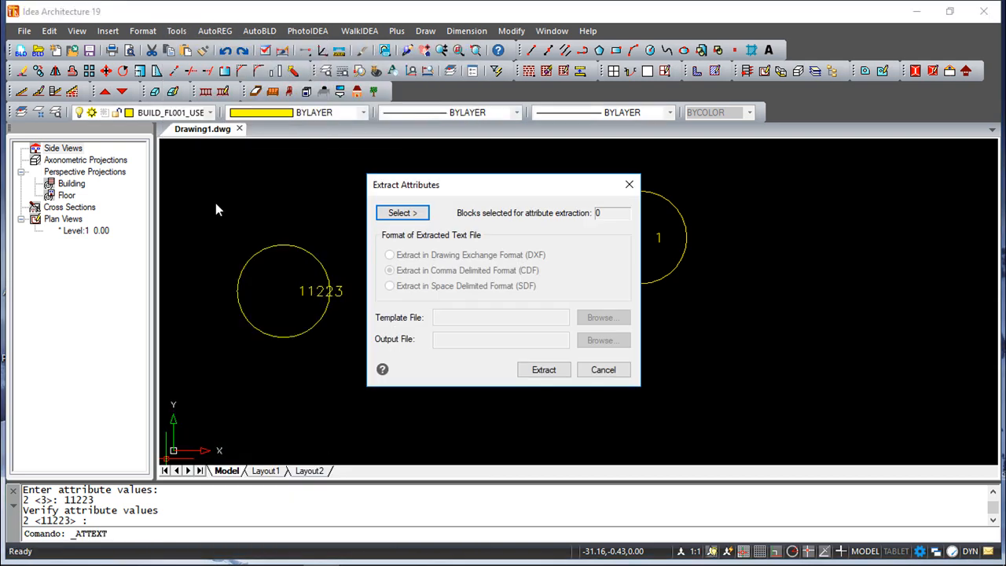
click(402, 213)
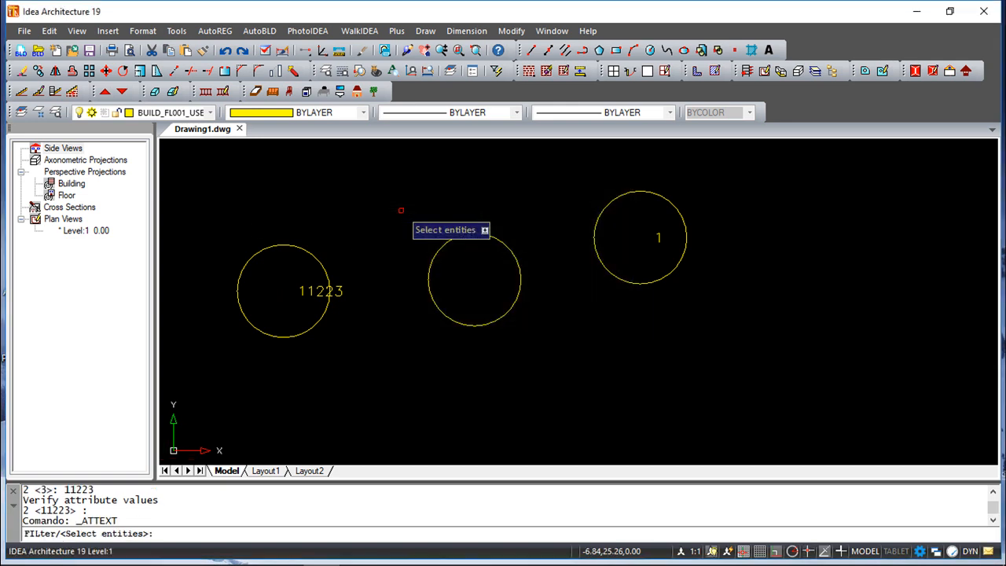
click(299, 333)
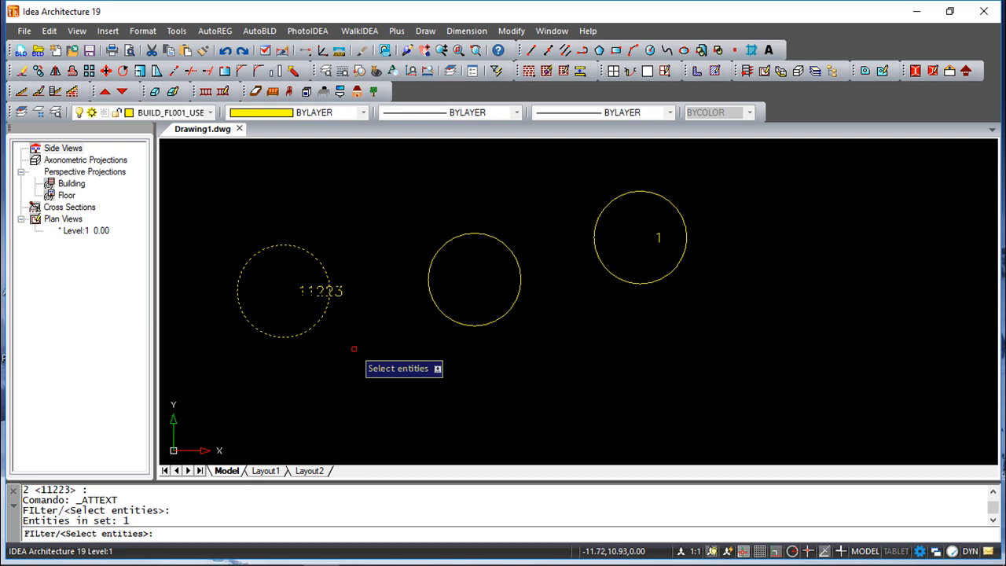
key(Return)
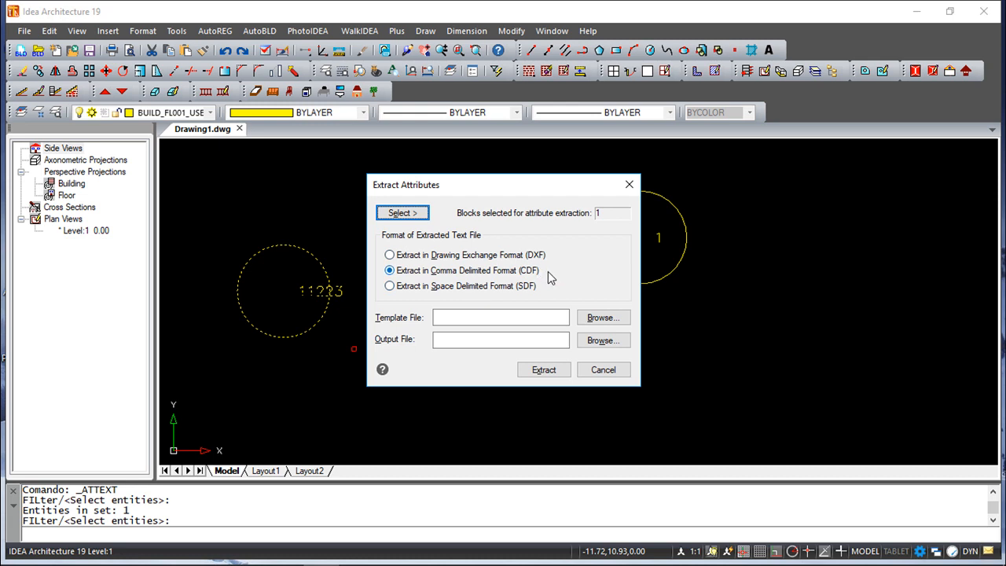
Extract the block's attributes in Drawing Exchange Format (DXF) to an output file named aaaa on the desktop.
click(614, 317)
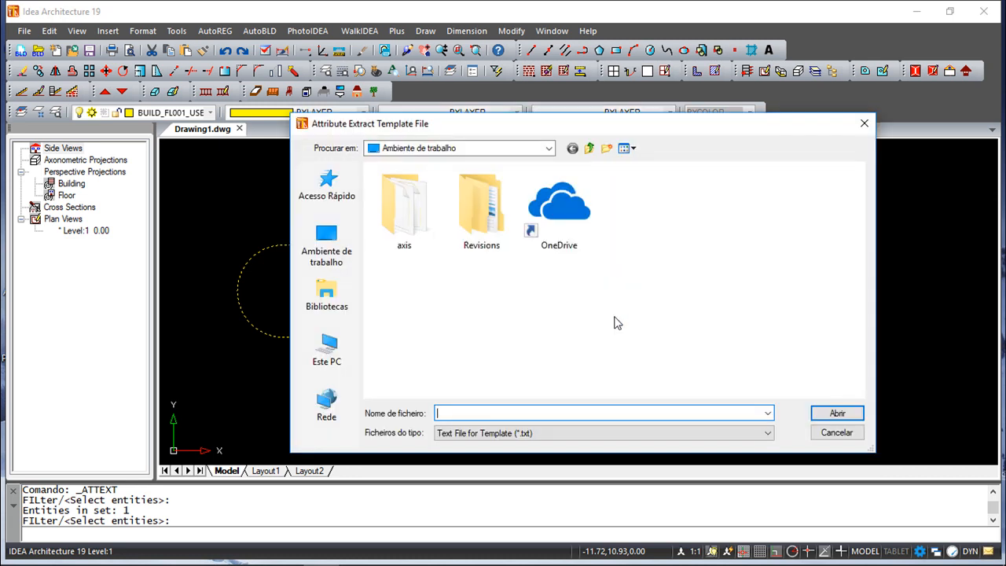
click(835, 433)
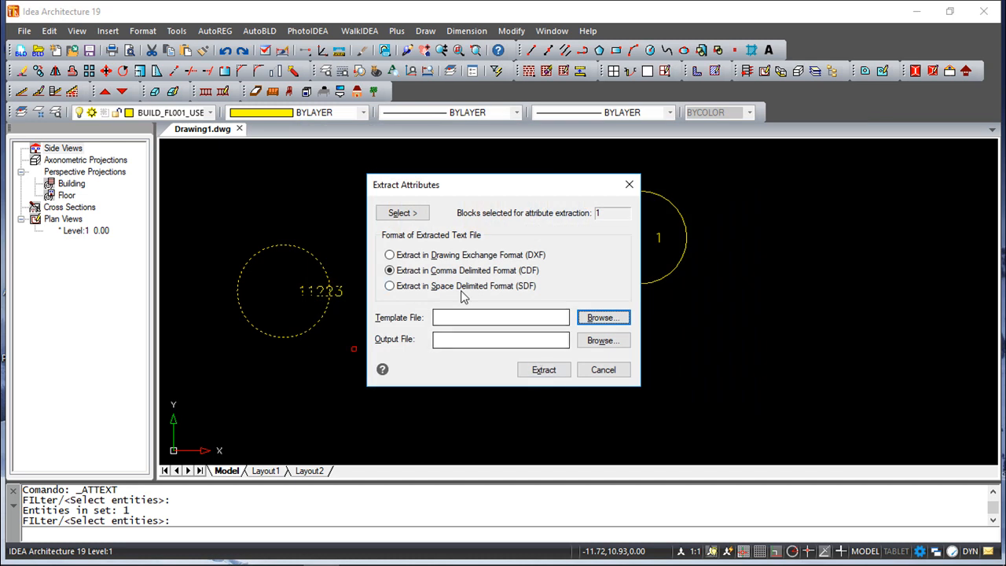
click(389, 257)
click(449, 338)
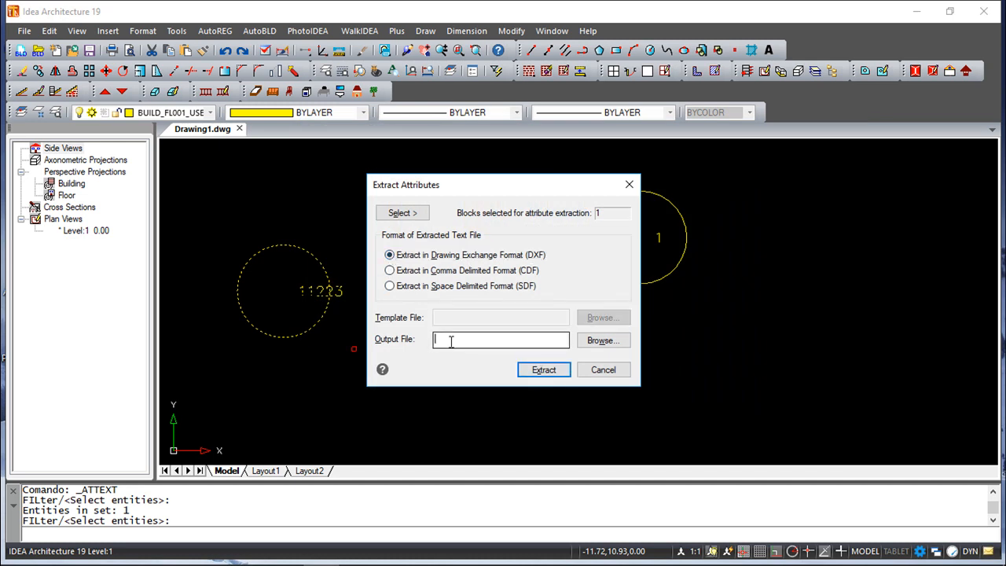
click(602, 340)
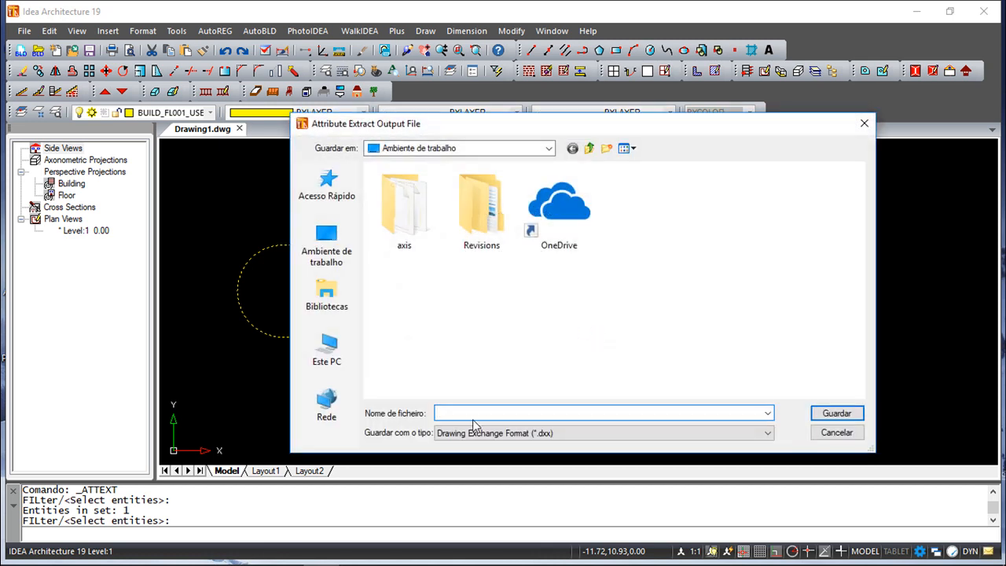
text(aaaa)
click(857, 418)
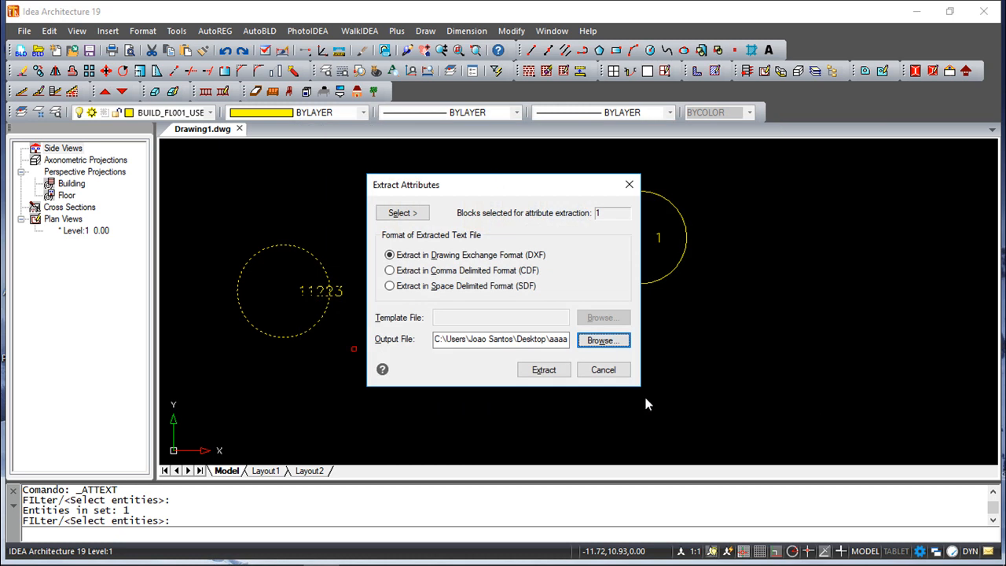
click(541, 374)
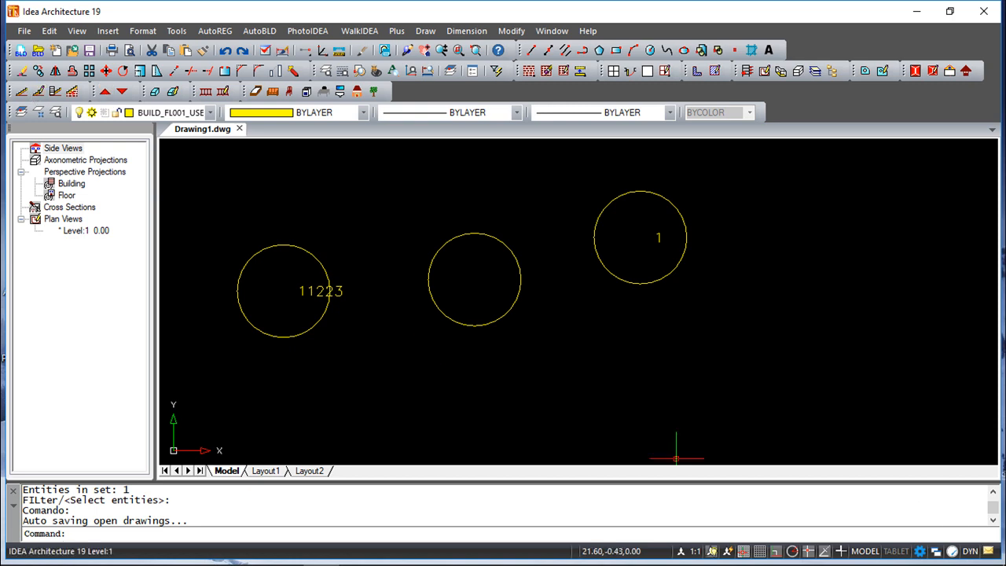
Delete all the circles and their attributes from the drawing.
click(852, 415)
click(228, 181)
key(Delete)
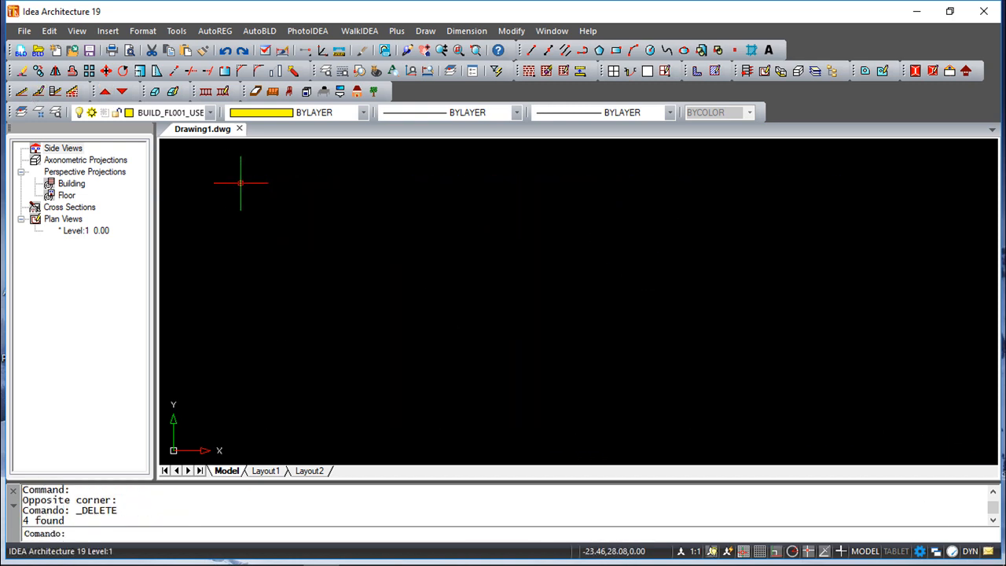
Draw a nearly square rectangle in the middle of the empty drawing.
click(616, 50)
click(419, 238)
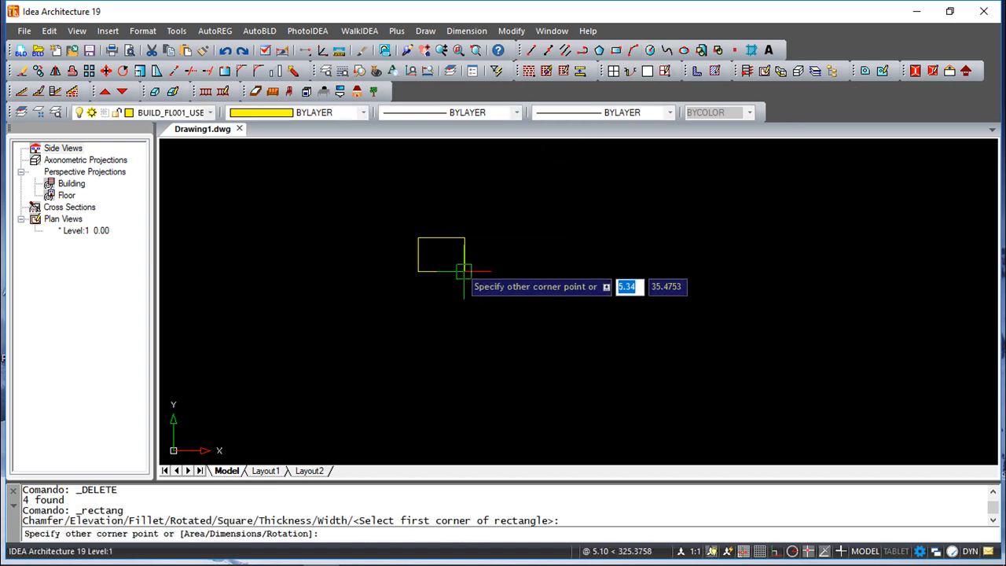
click(522, 333)
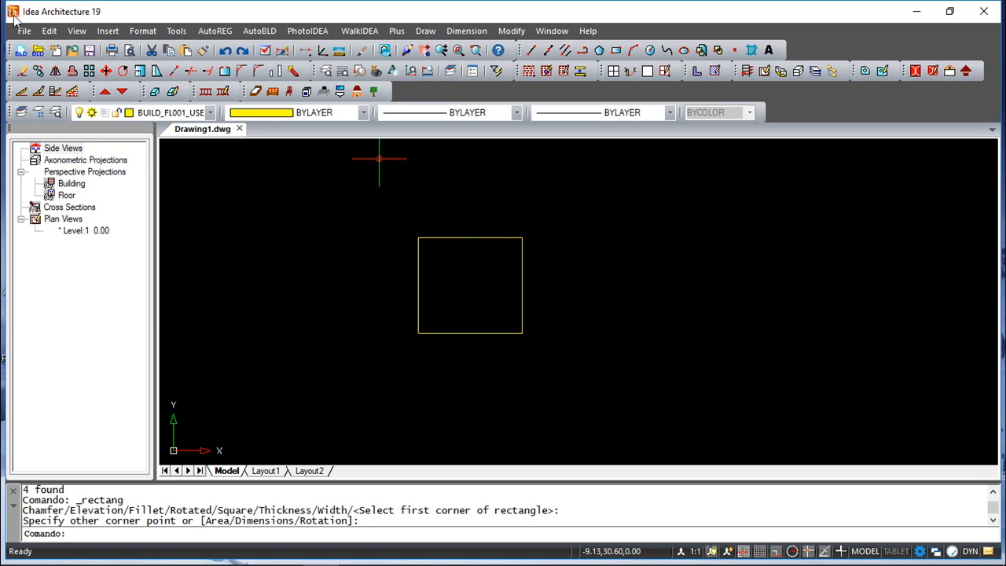
Save the drawing to the desktop under the name square in AutoCAD 2013 format.
click(26, 33)
click(61, 168)
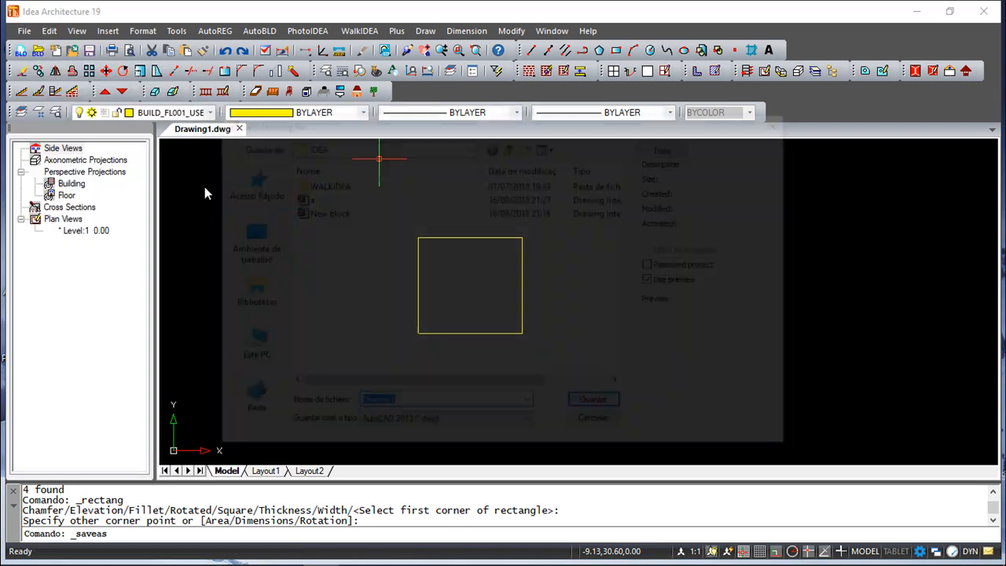
click(247, 242)
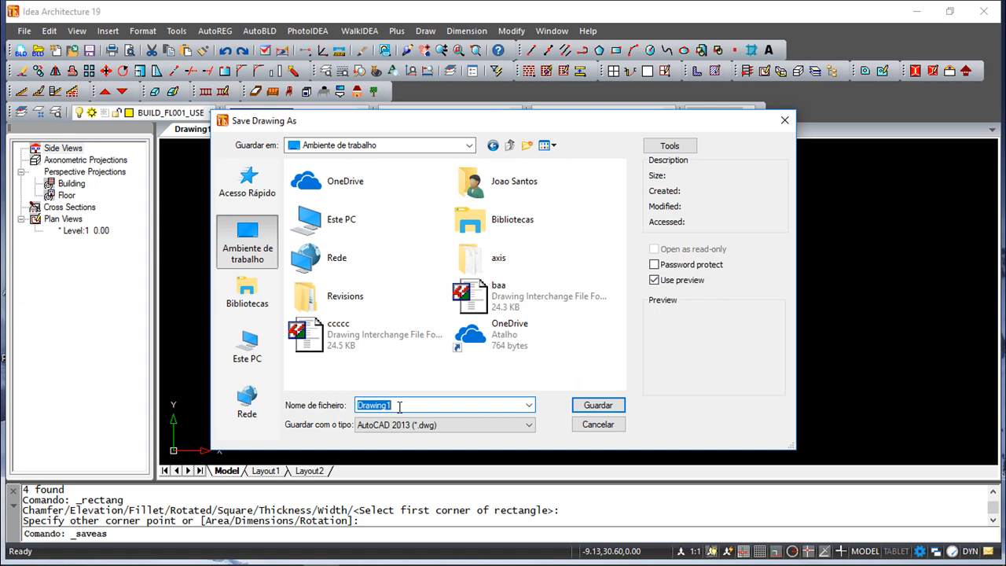
text(square)
click(597, 406)
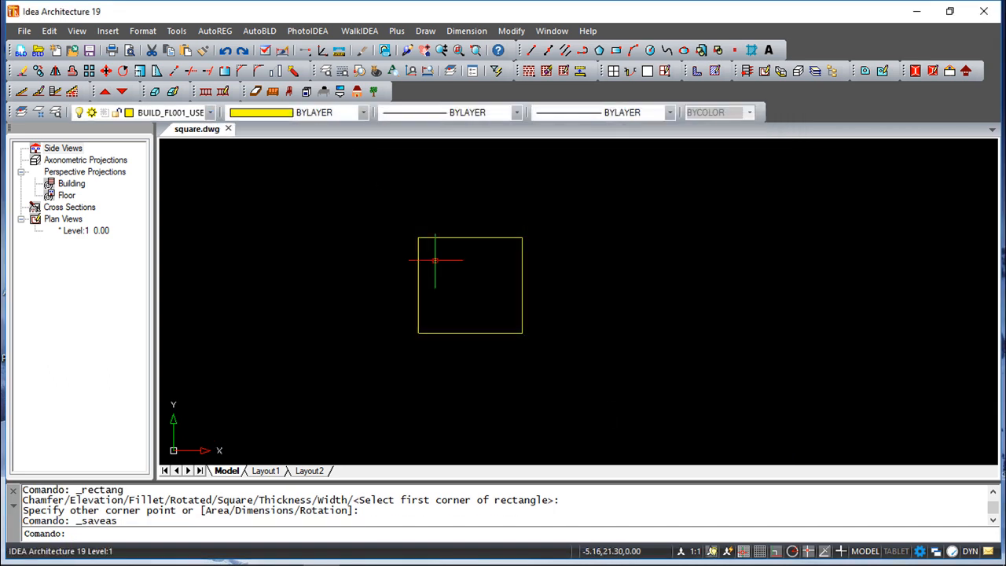
Create an entirely new drawing with the New Drawing Wizard, accepting its default settings.
click(24, 32)
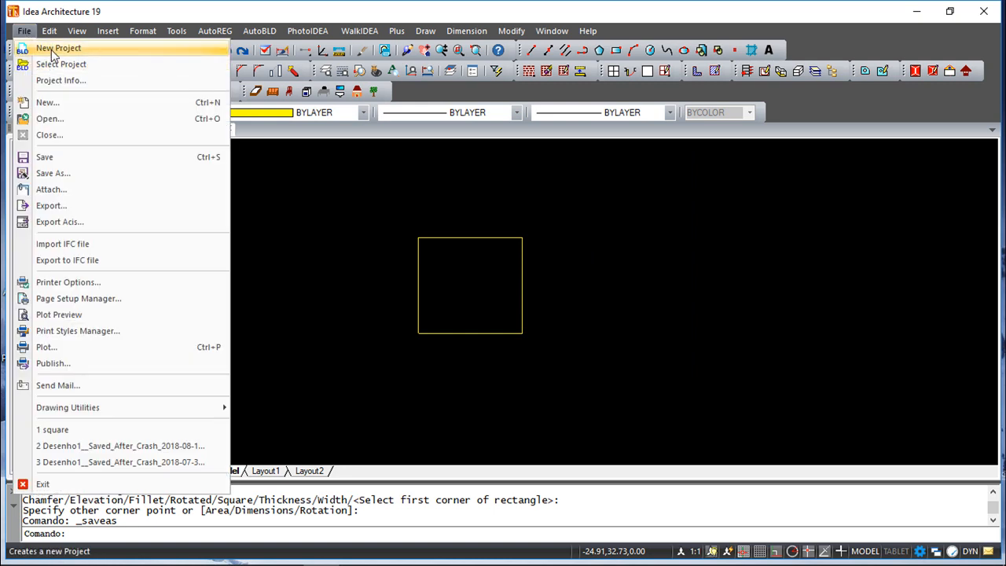
click(51, 103)
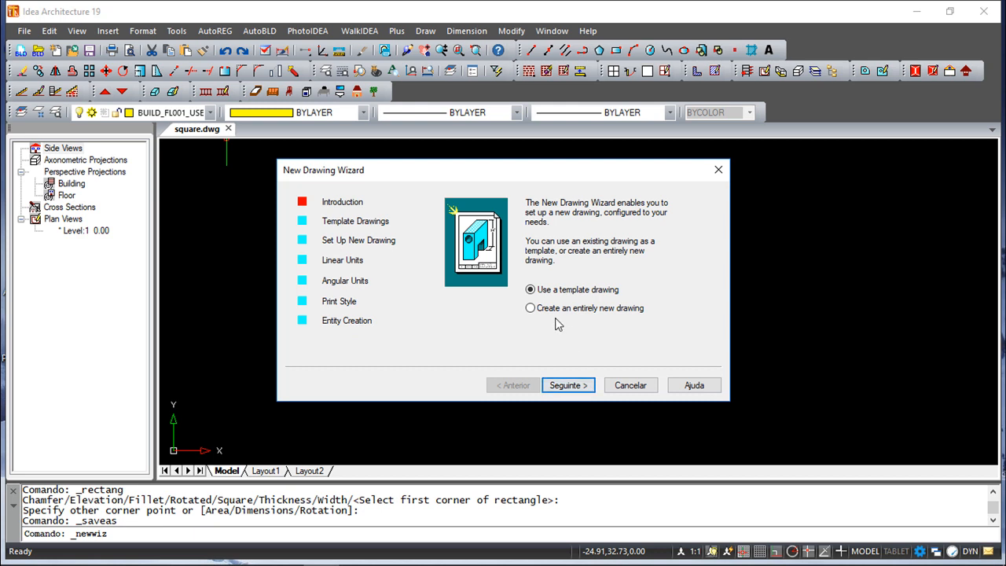
click(530, 309)
click(570, 385)
click(574, 386)
click(574, 386)
click(574, 385)
click(574, 385)
click(574, 386)
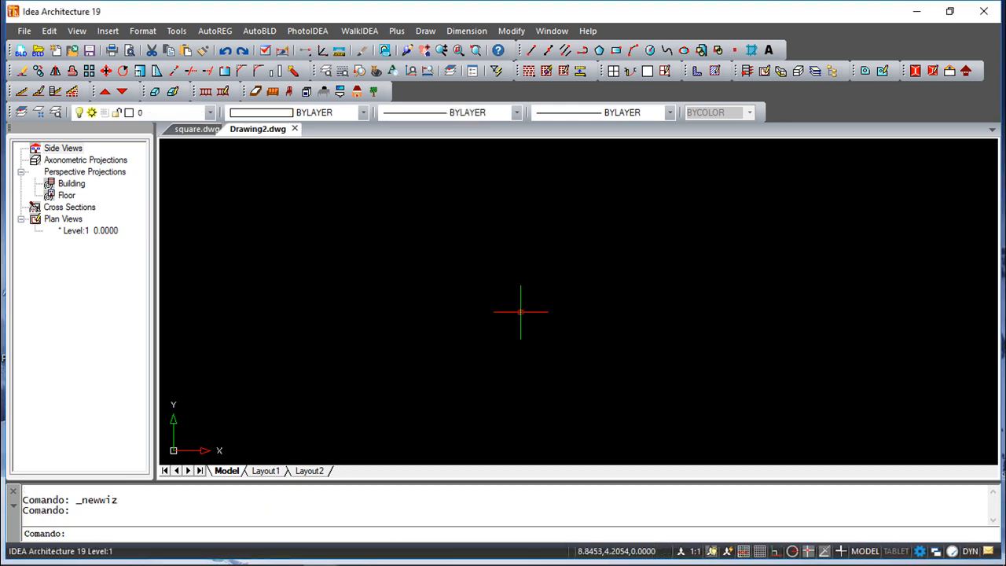
Draw a circle by centre and radius in the middle of the new drawing.
click(651, 51)
click(468, 293)
click(507, 312)
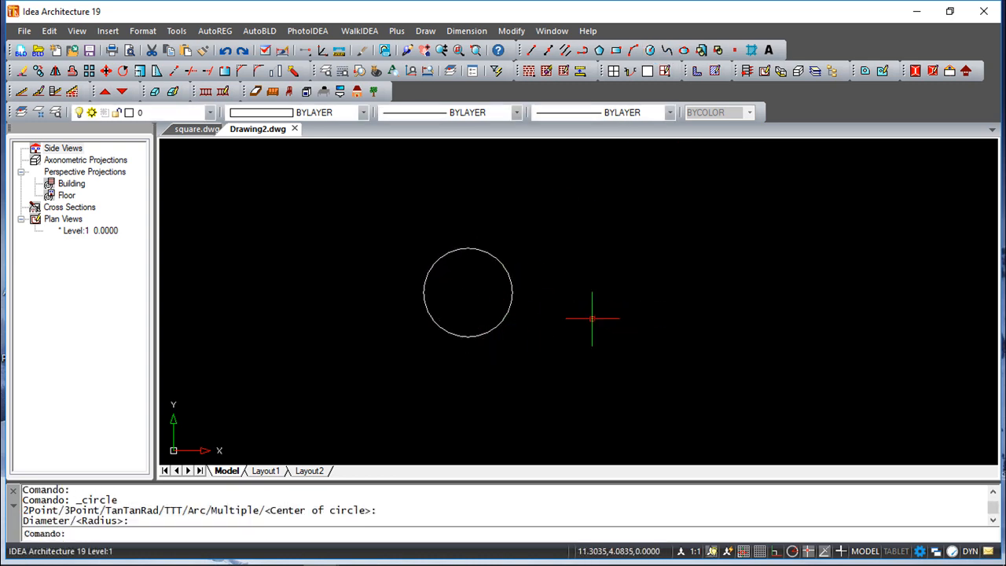
Save the new drawing to the desktop under the name circle in AutoCAD 2013 format.
click(24, 31)
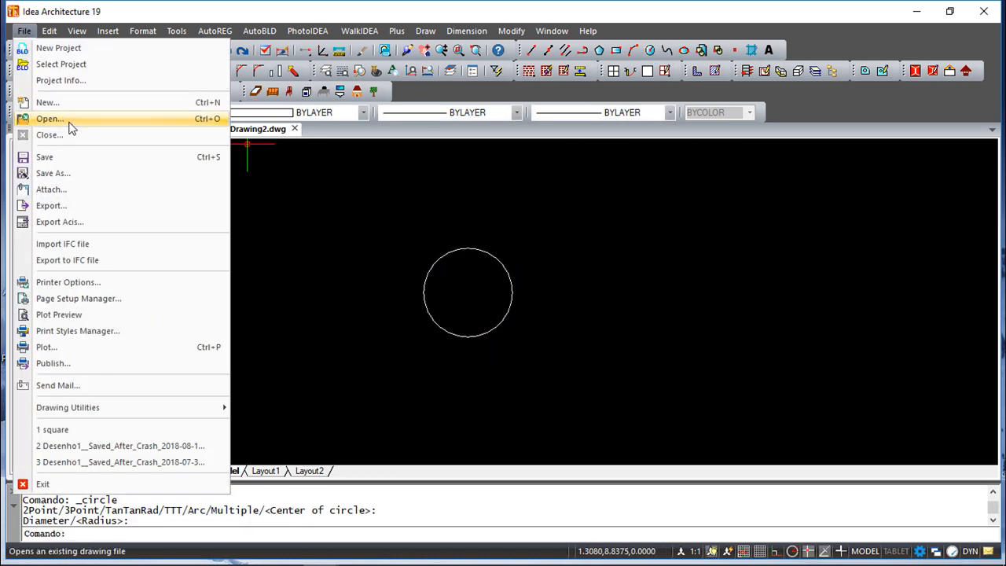
click(52, 172)
text(circle)
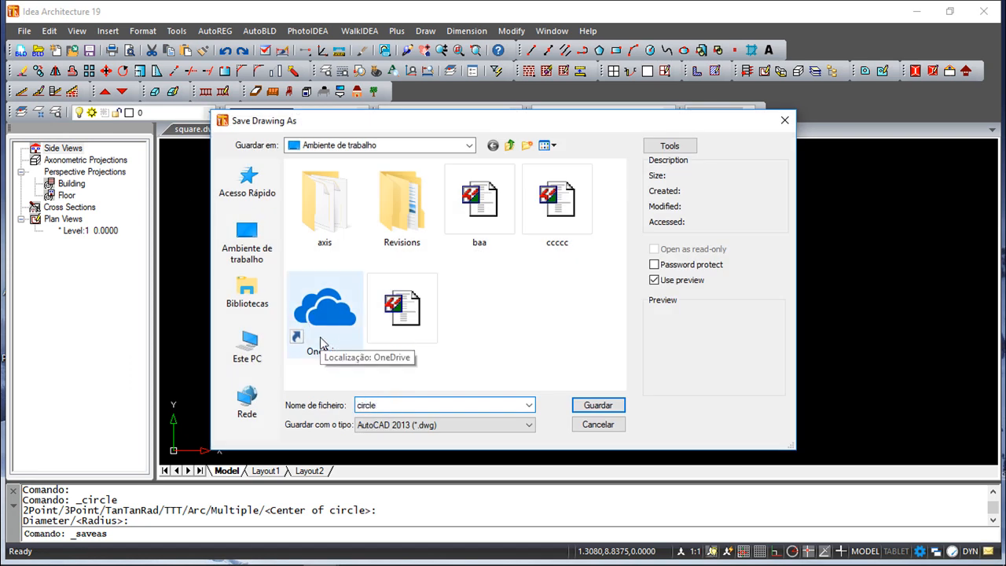
key(Return)
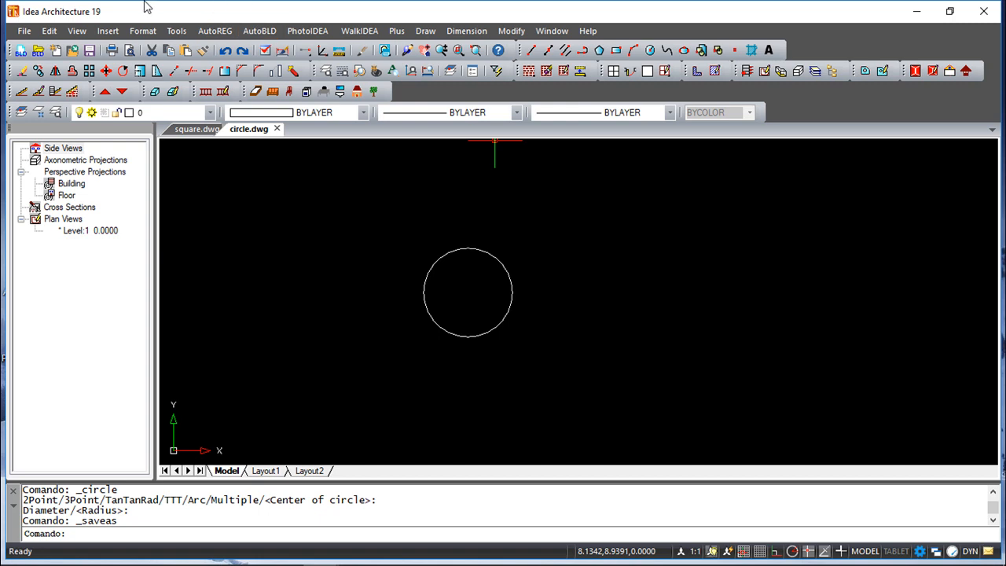
Choose the square drawing on the desktop as the file to attach as an external reference.
click(108, 31)
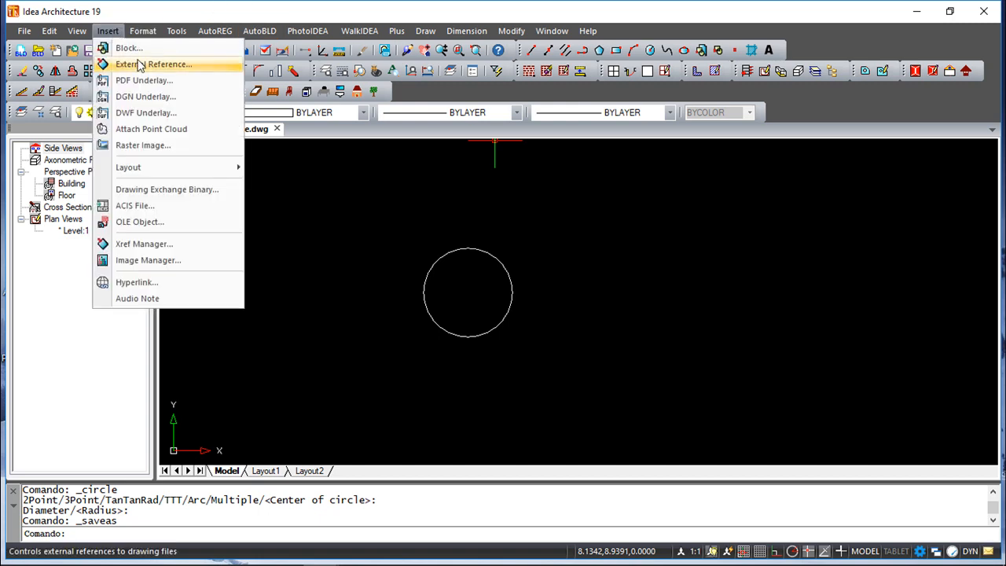
click(141, 64)
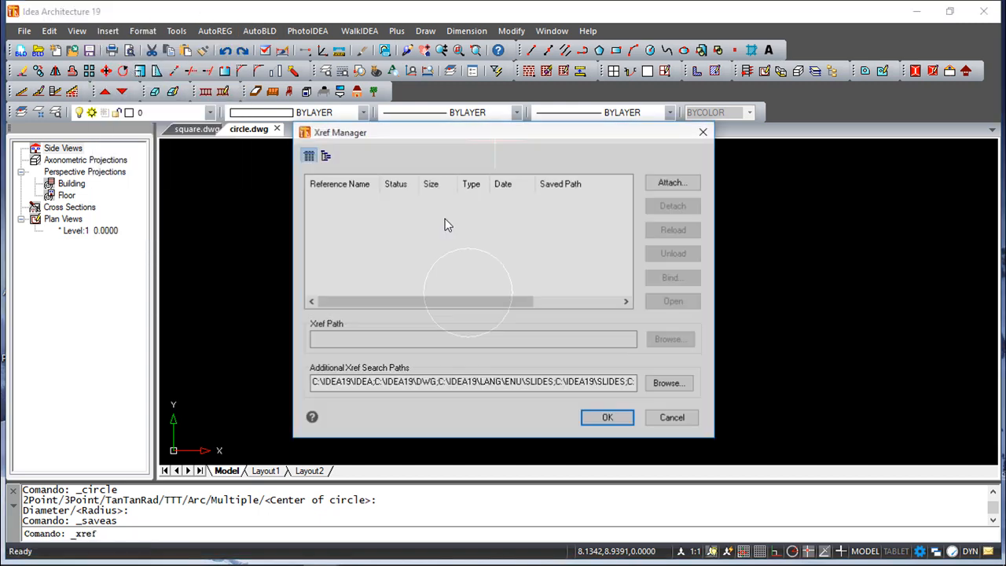
click(685, 185)
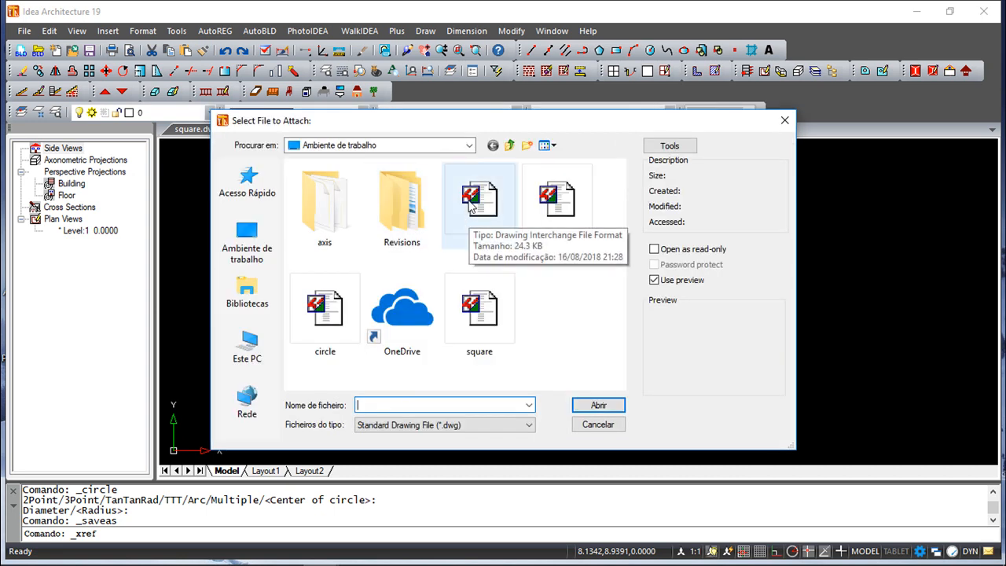
click(489, 316)
click(598, 405)
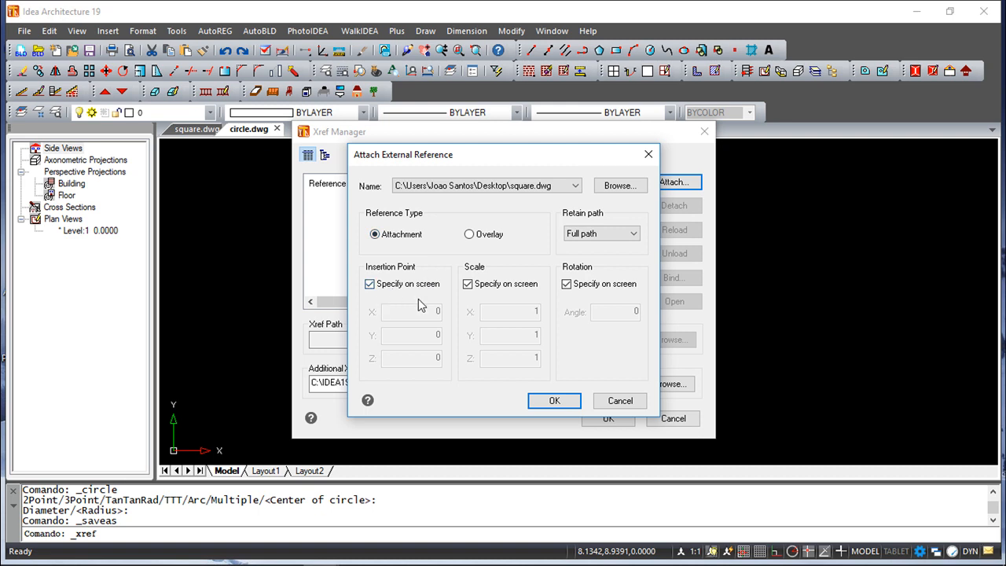
Set the reference to use scale 1 and rotation 0 without on-screen prompts, keeping the attachment type and full path.
click(469, 285)
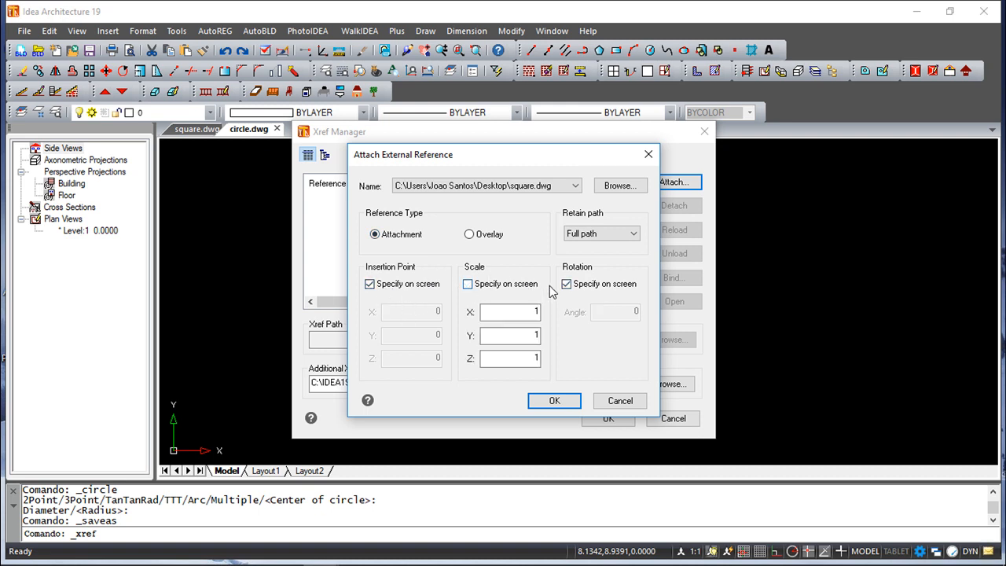
click(566, 285)
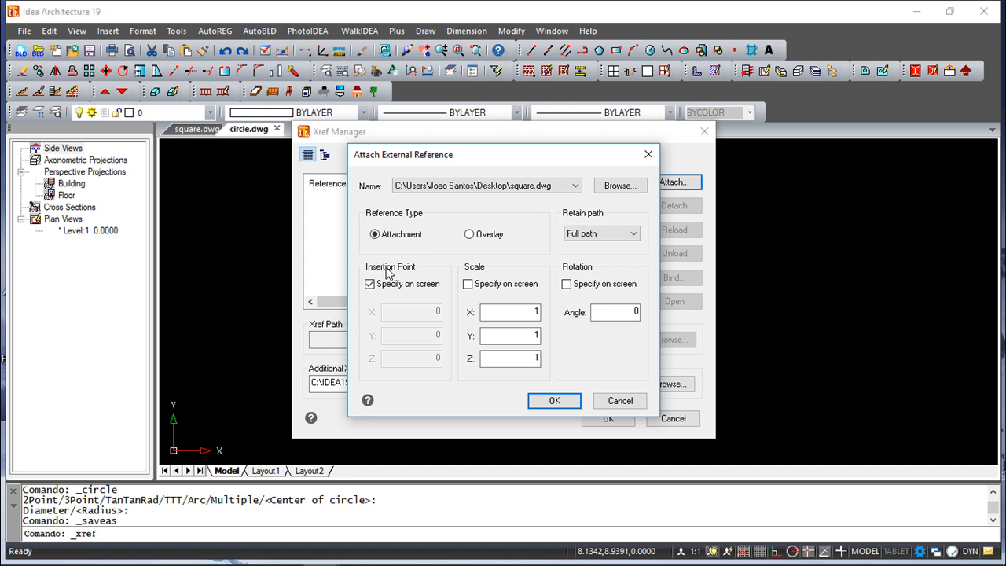
click(635, 238)
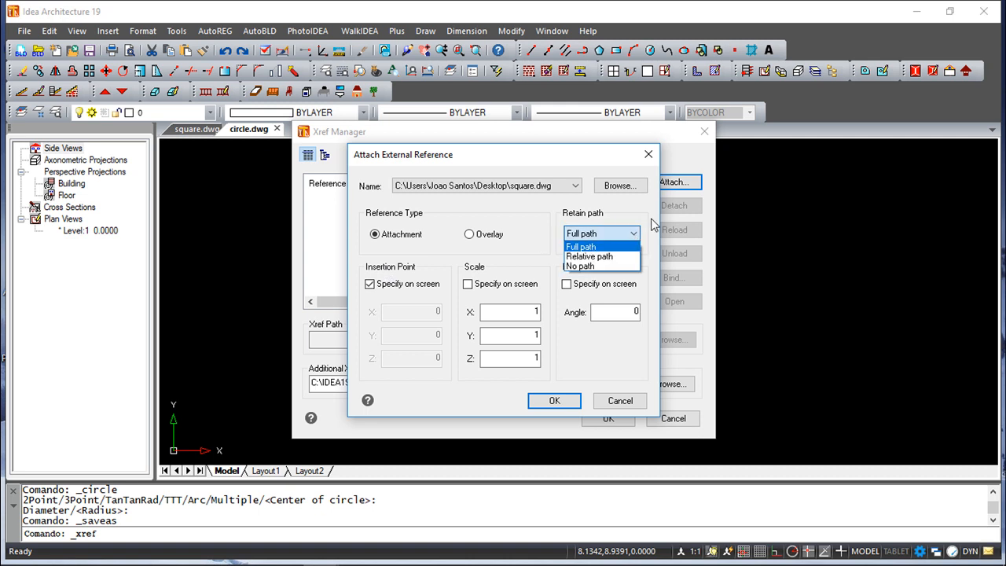
click(656, 228)
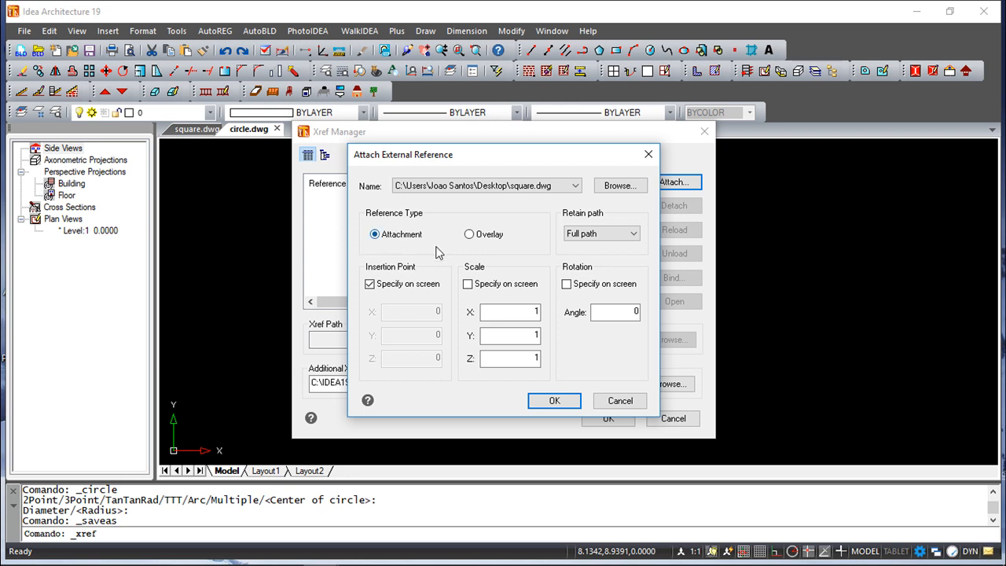
Place the square reference with its insertion point at the circle's centre and close the Xref Manager.
click(555, 400)
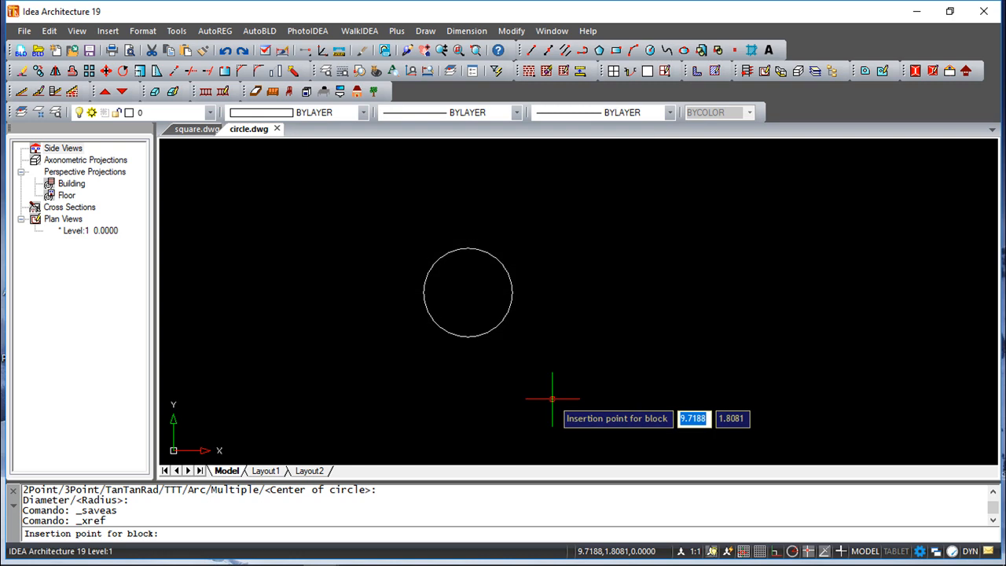
click(468, 292)
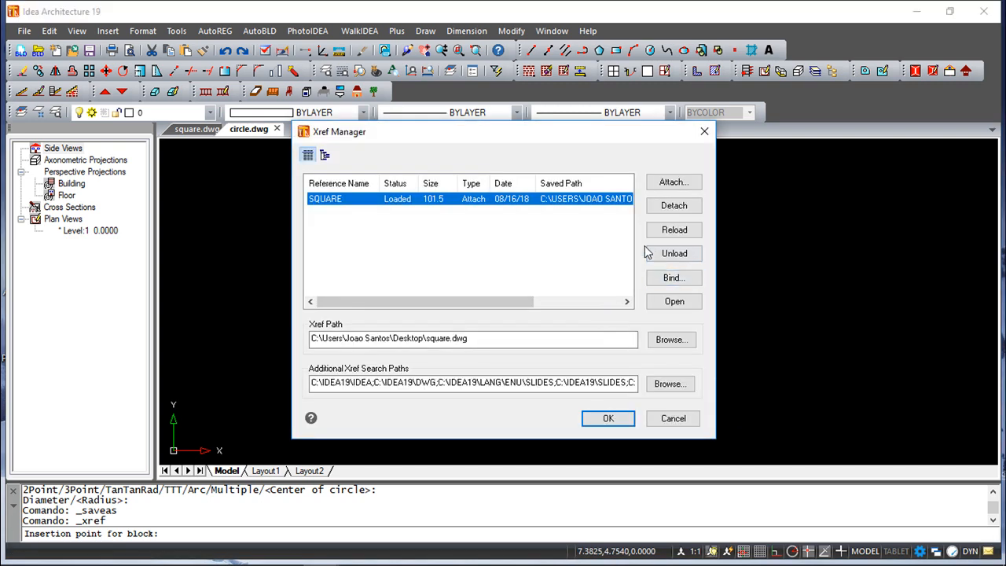
click(611, 425)
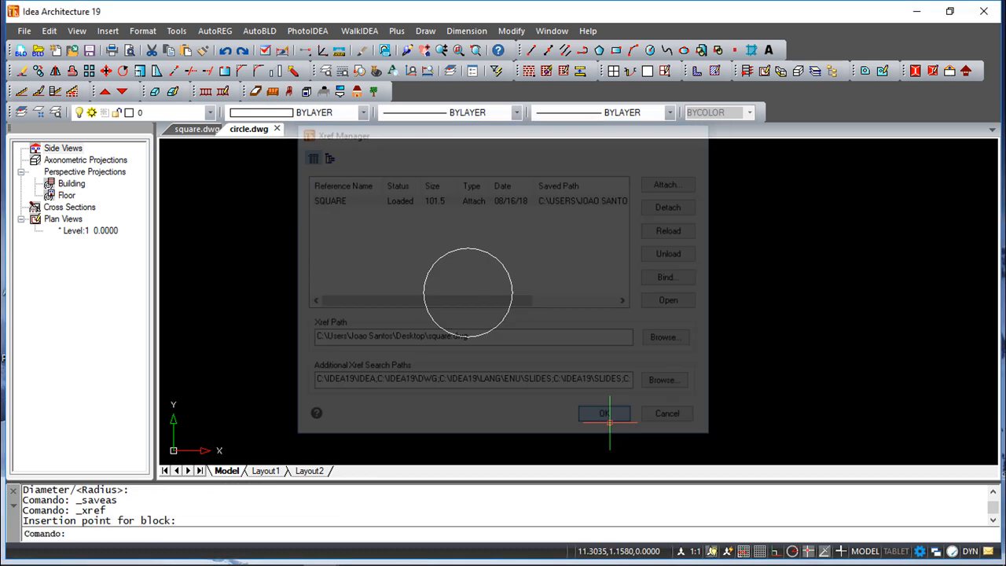
Switch from the circle drawing to the open square drawing.
scroll(452, 333, up, 3)
scroll(452, 333, down, 4)
scroll(452, 333, down, 5)
scroll(453, 332, up, 3)
middle_drag(514, 325, 515, 348)
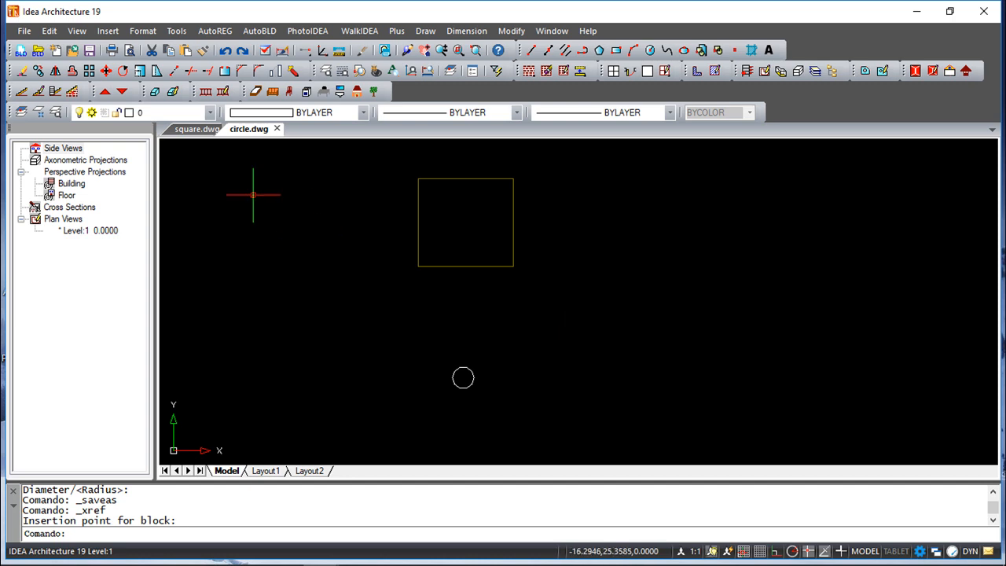
click(194, 129)
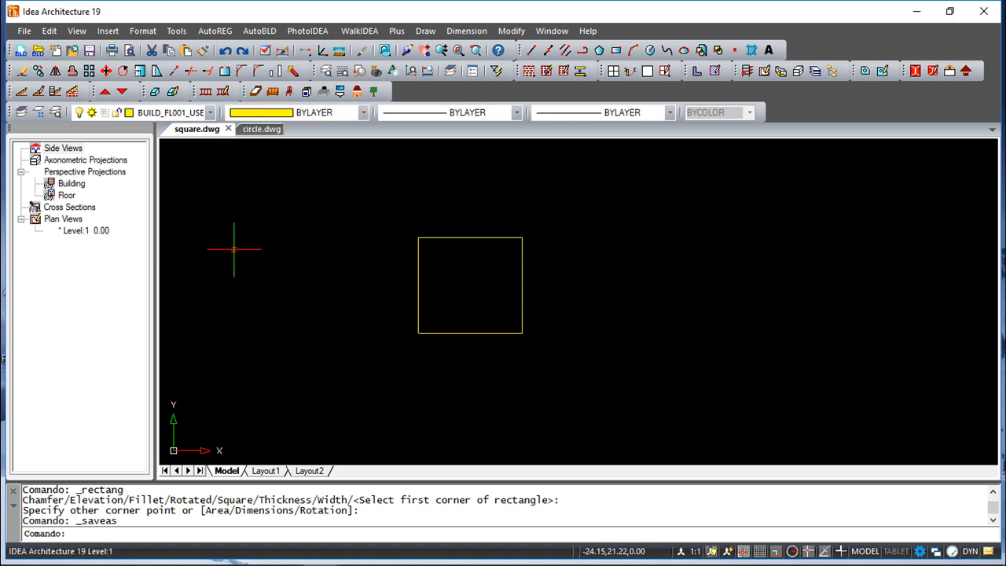
text(FILLET)
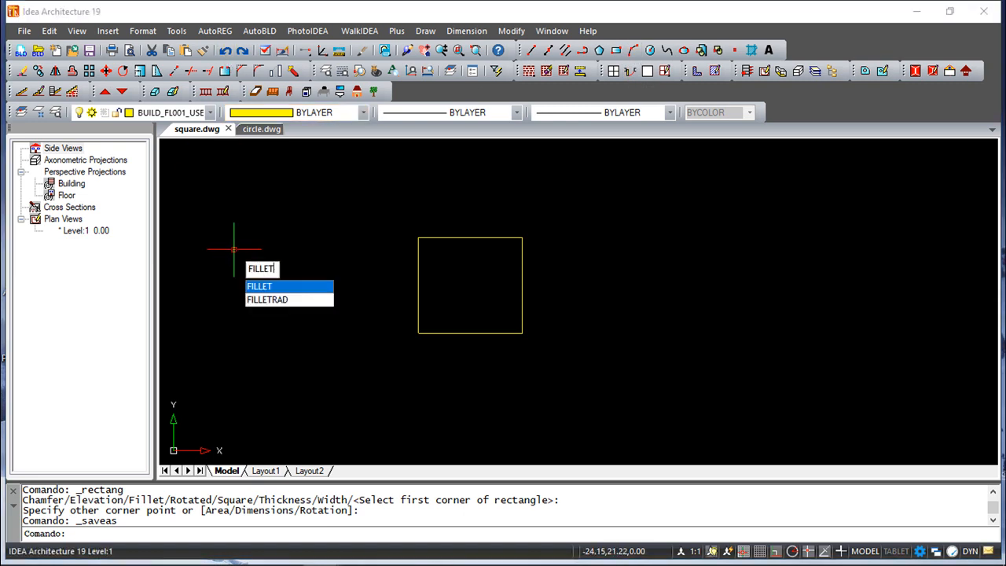
key(Return)
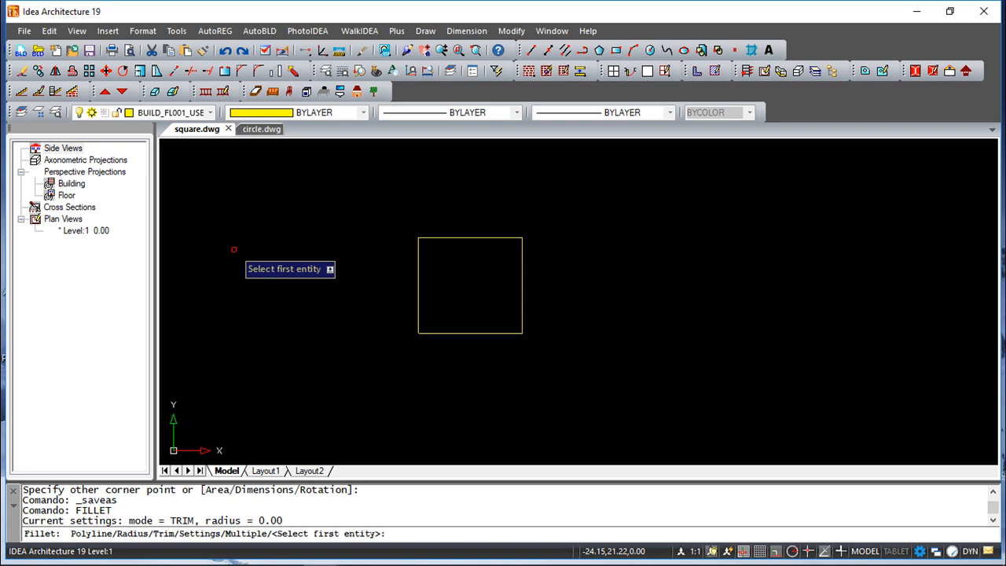
text(r)
key(Return)
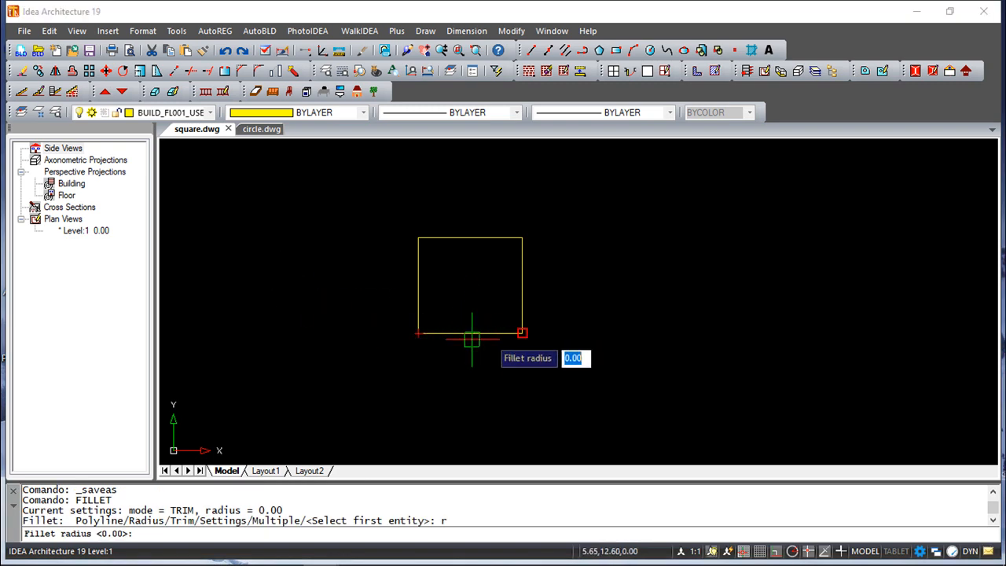
text(1)
key(Return)
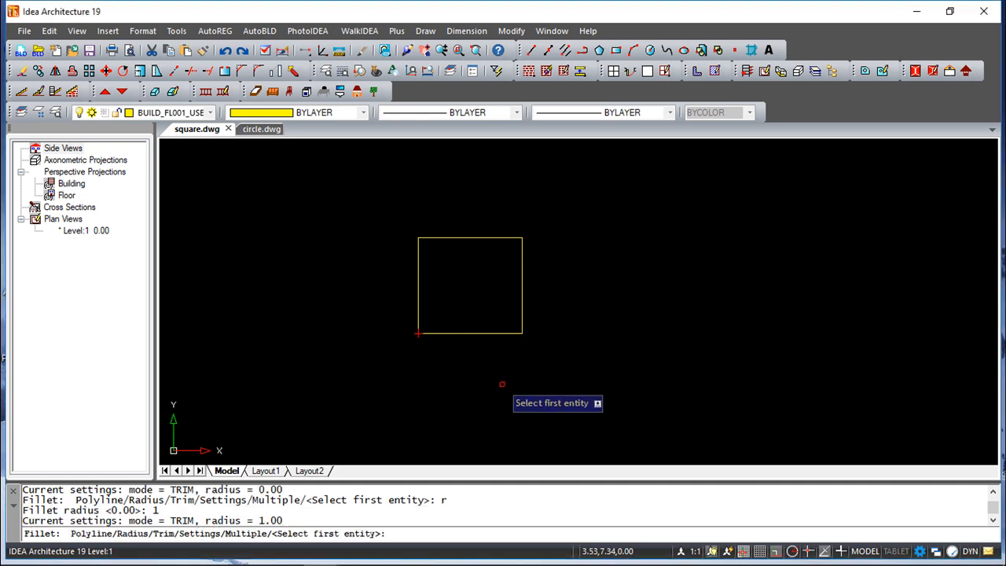
click(418, 331)
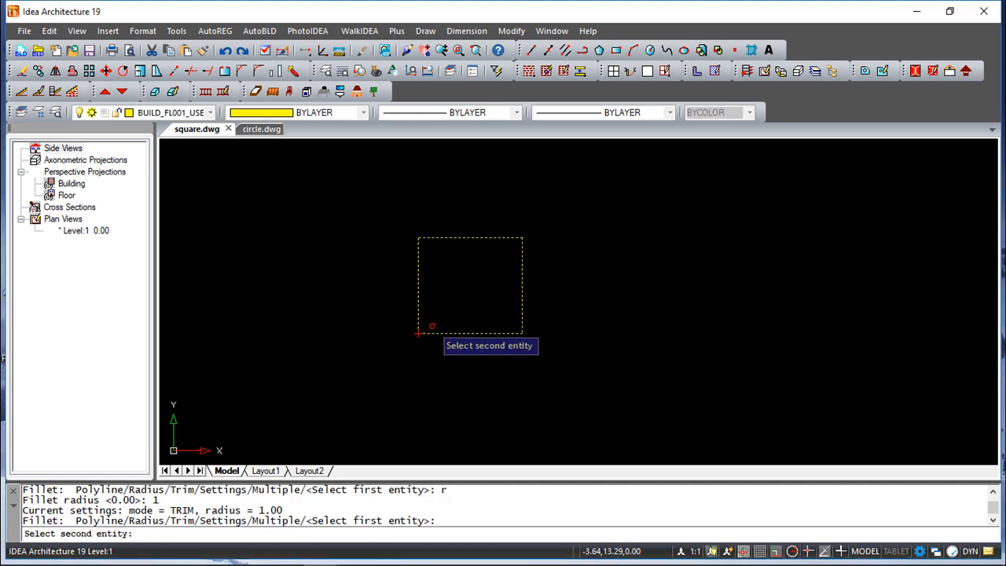
right_click(443, 367)
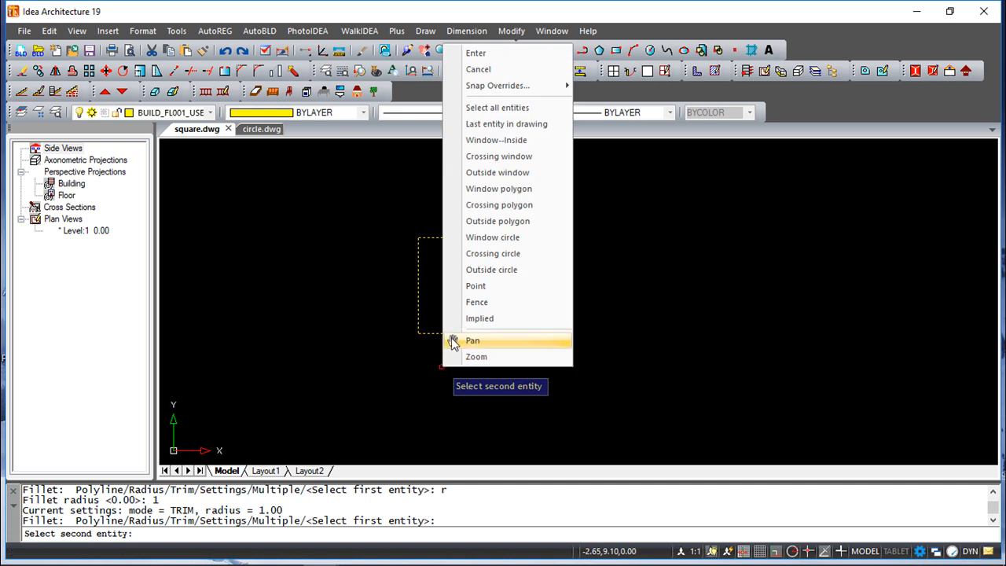
click(434, 336)
scroll(404, 335, down, 5)
scroll(411, 335, up, 8)
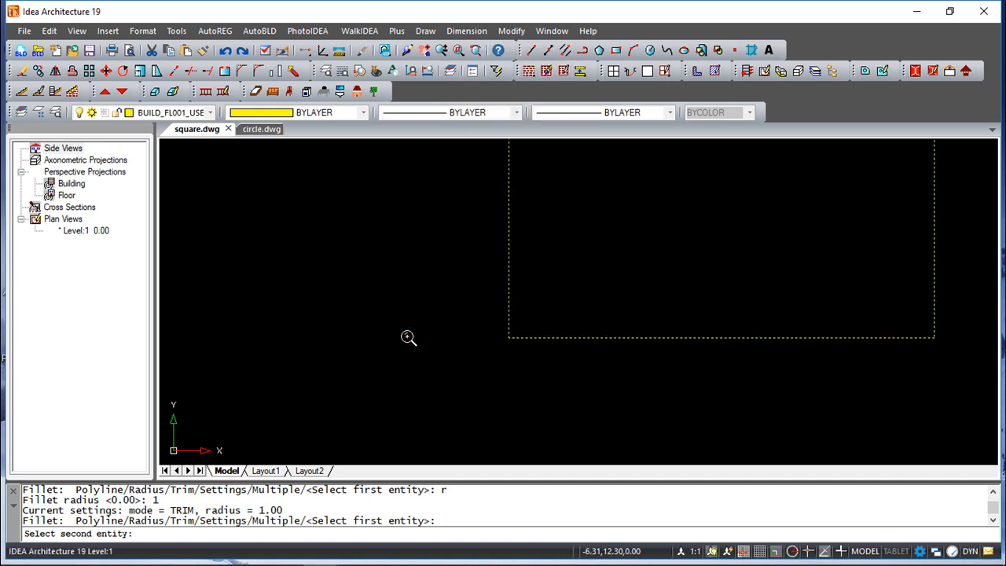
scroll(481, 331, down, 5)
key(Escape)
key(Escape)
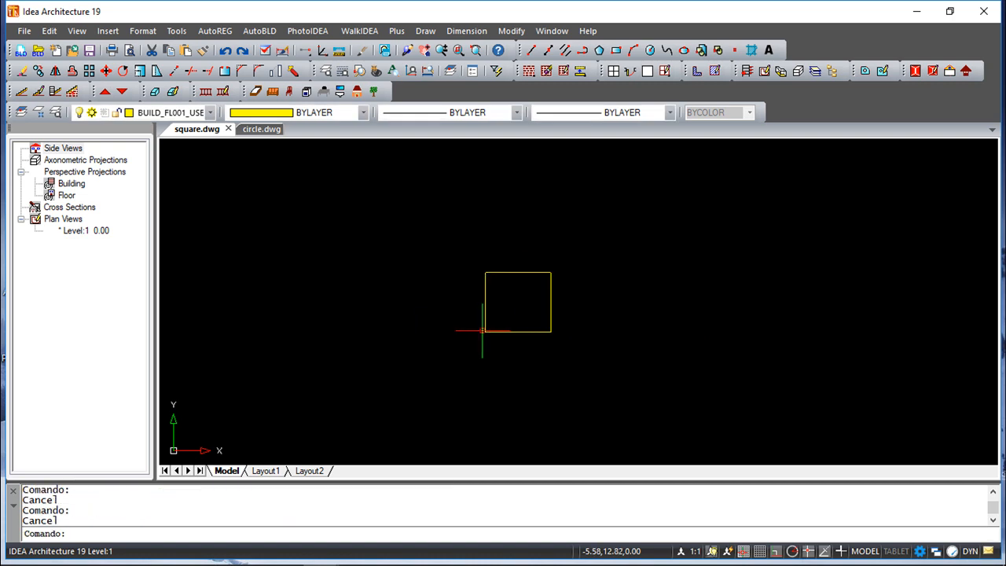
Draw a diagonal line from the square's lower-left corner to its upper-right corner and save the drawing.
scroll(609, 318, down, 3)
scroll(604, 316, up, 5)
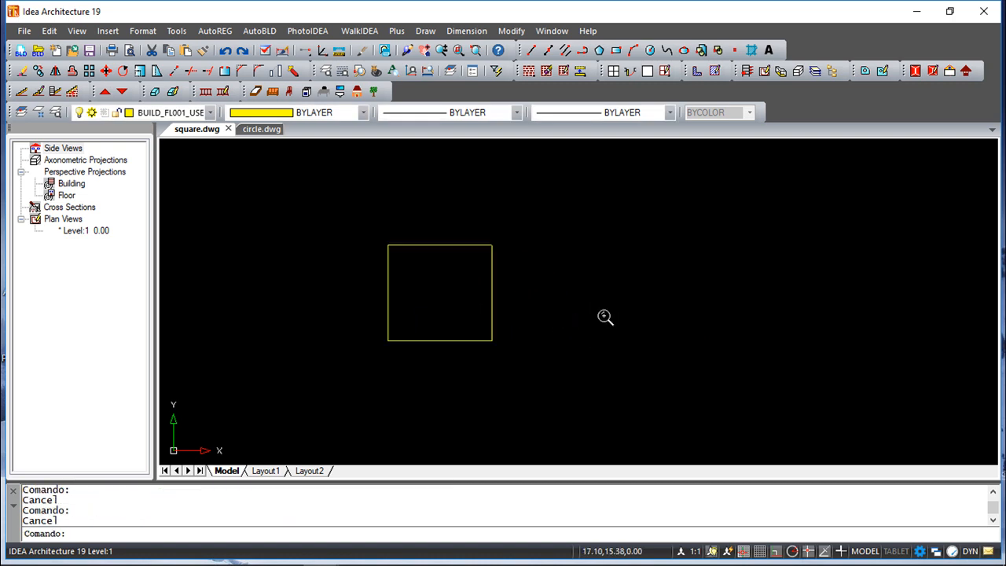
click(532, 50)
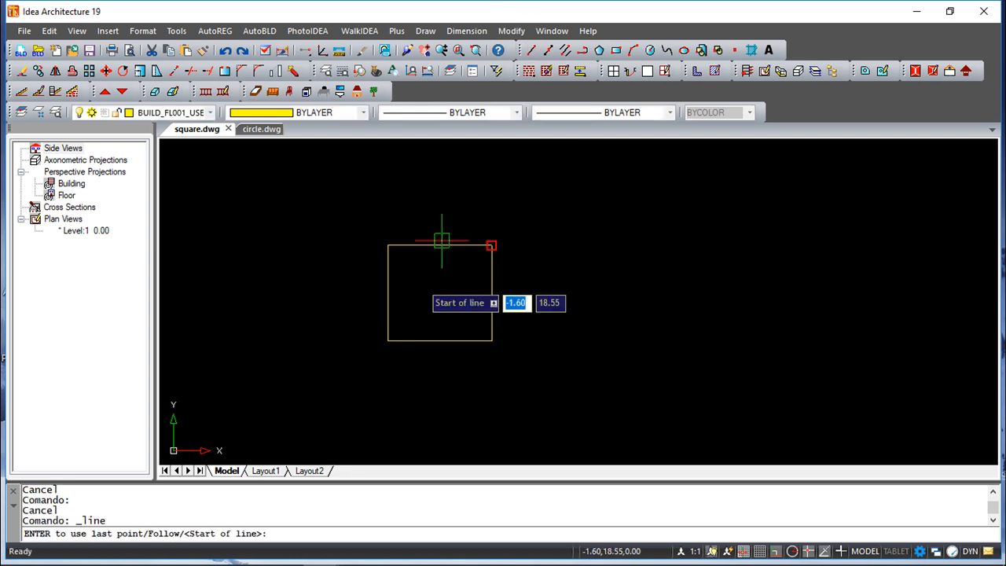
click(387, 340)
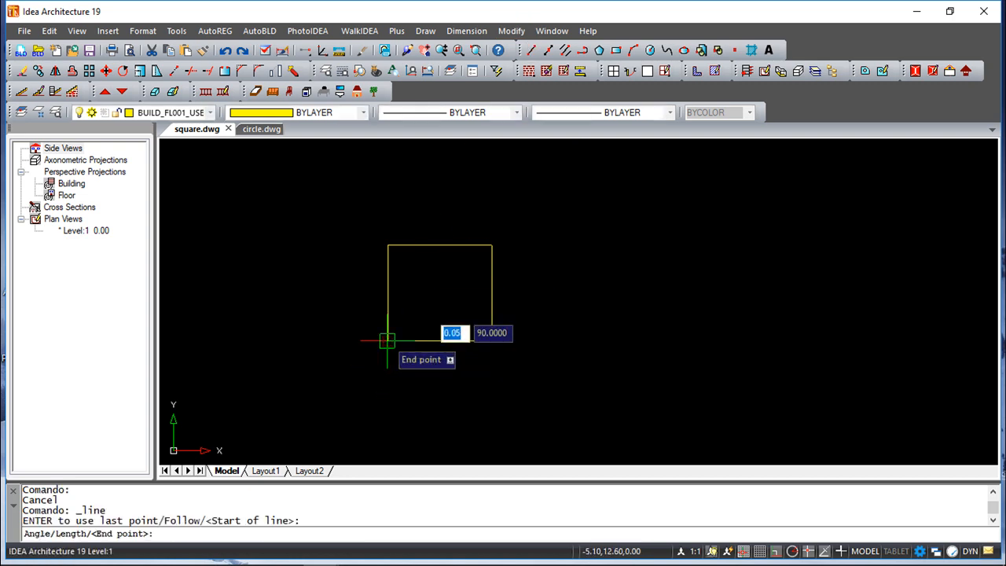
click(491, 245)
right_click(573, 247)
click(602, 261)
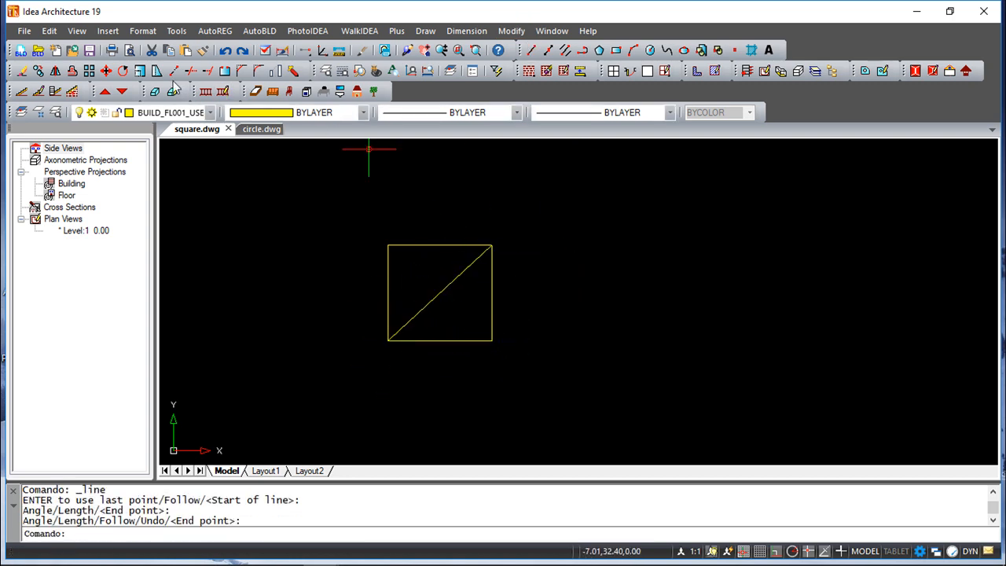
click(91, 51)
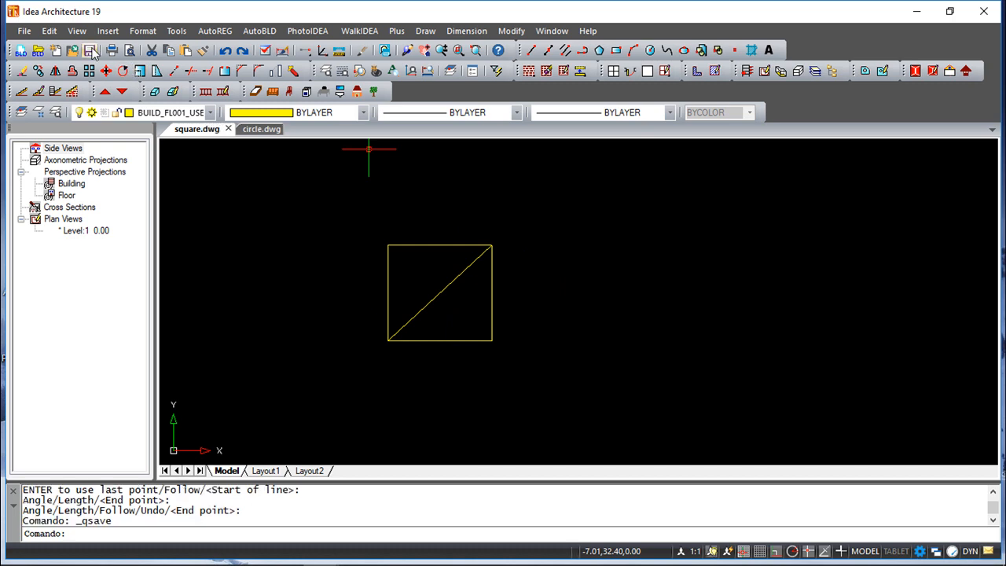
Return to the circle drawing and reload the SQUARE external reference in the Xref Manager.
click(261, 129)
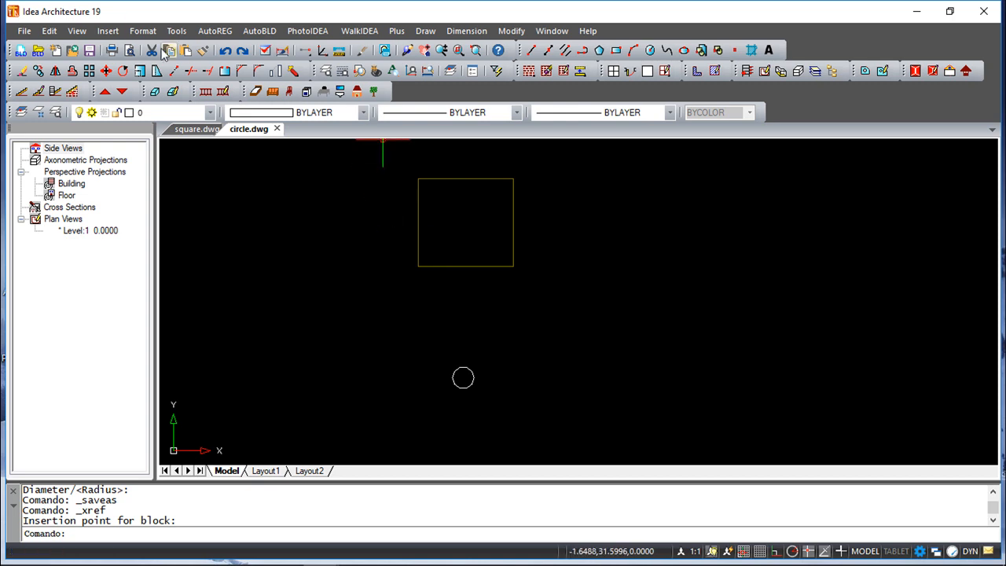
click(111, 33)
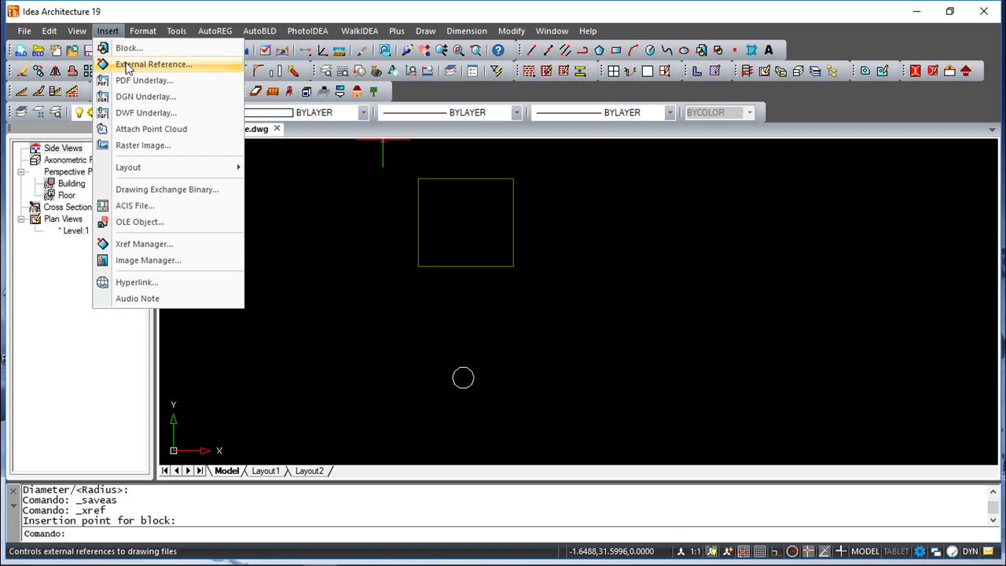
click(148, 245)
drag(474, 140, 740, 158)
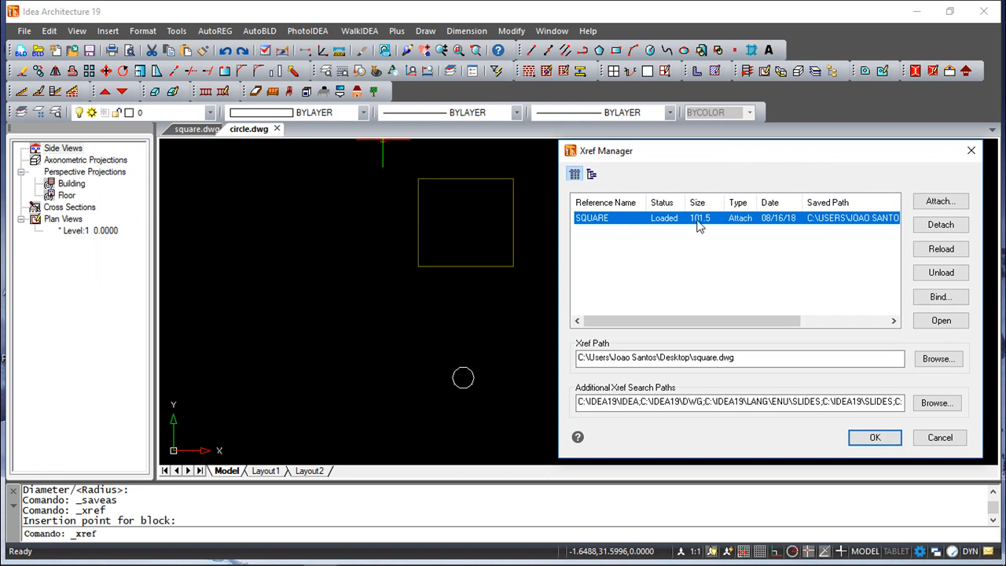
click(943, 250)
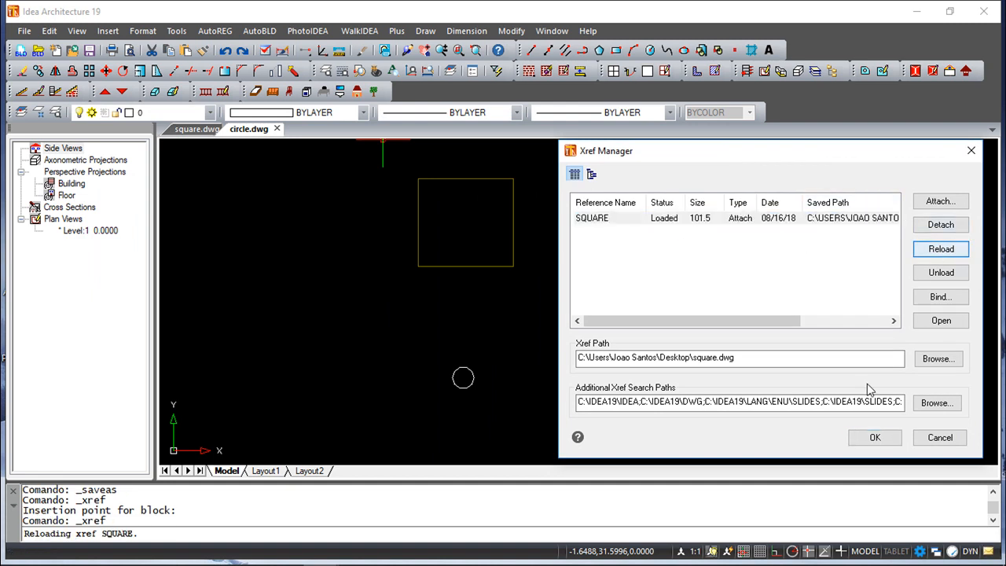
click(875, 437)
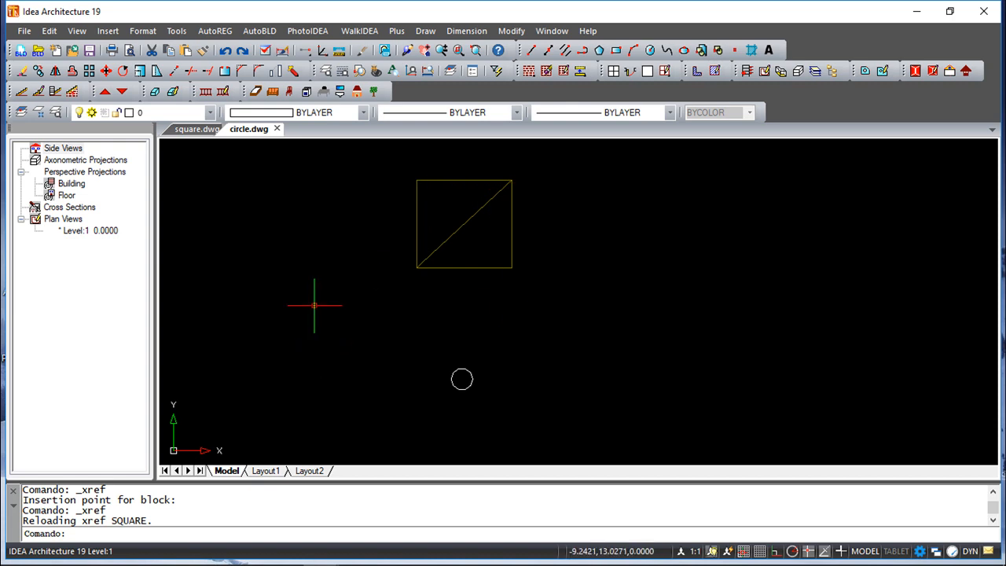
Reopen the Xref Manager to check the path settings of the SQUARE reference, and close it.
key(Return)
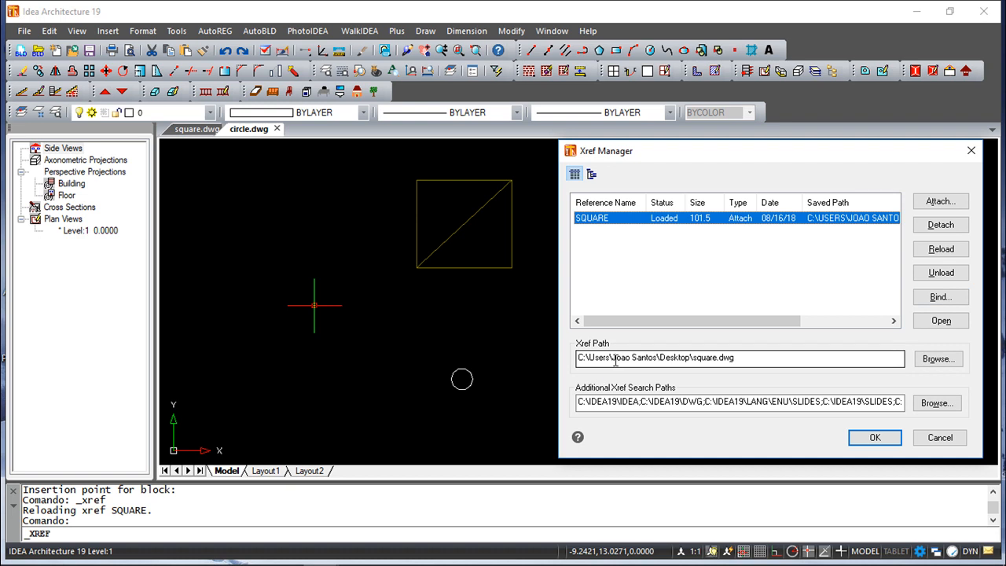
click(947, 367)
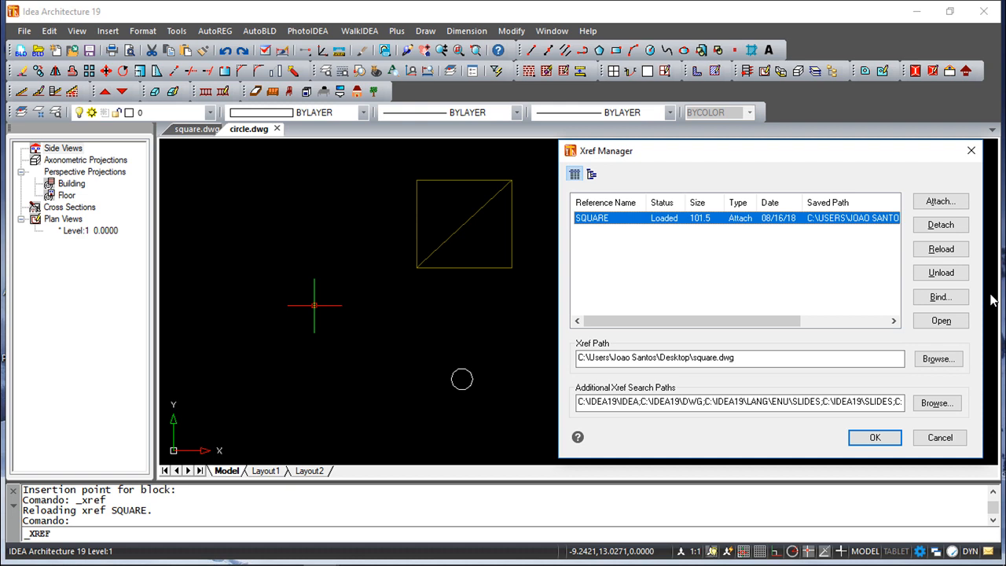
click(972, 150)
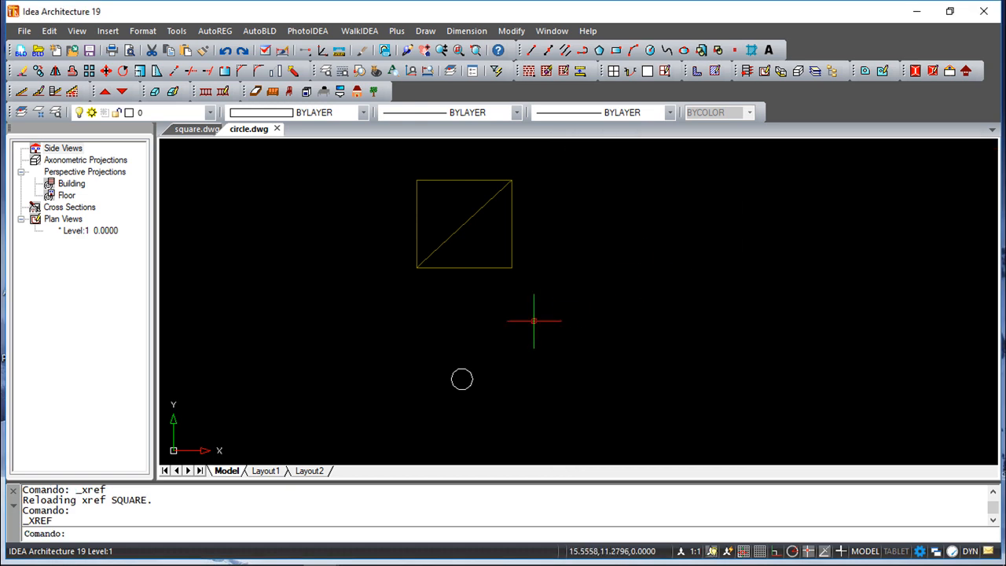